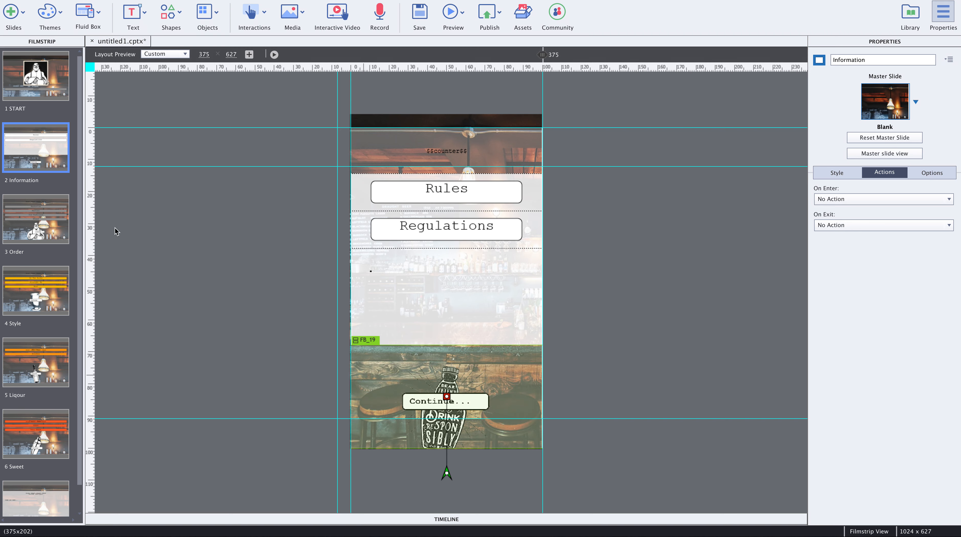
- Delete the BACK button from the Recipe slide
scroll(81, 342, down, 2)
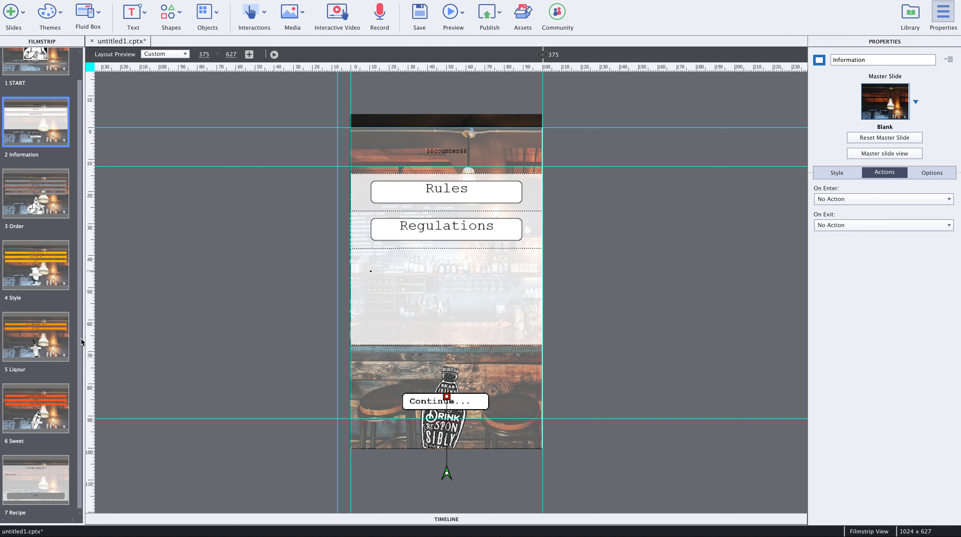
click(44, 471)
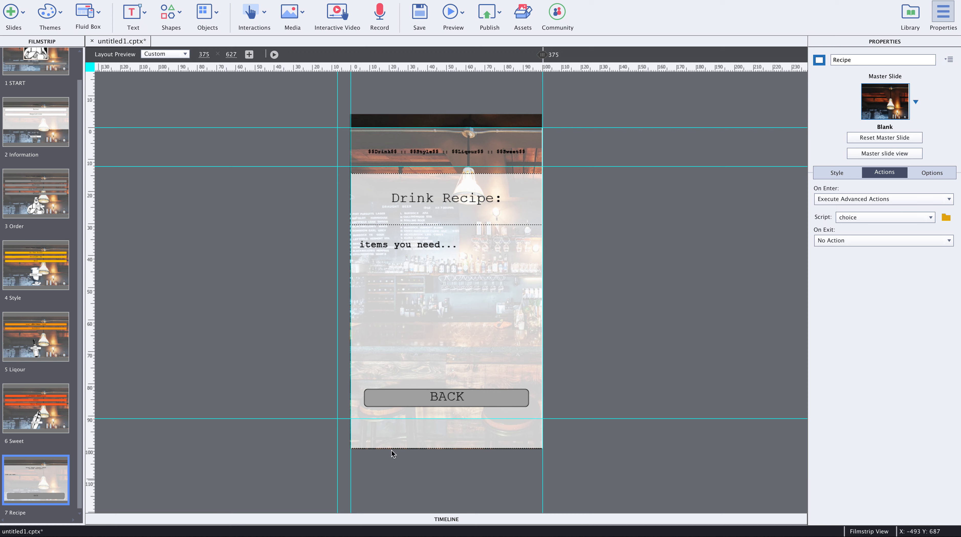
click(414, 404)
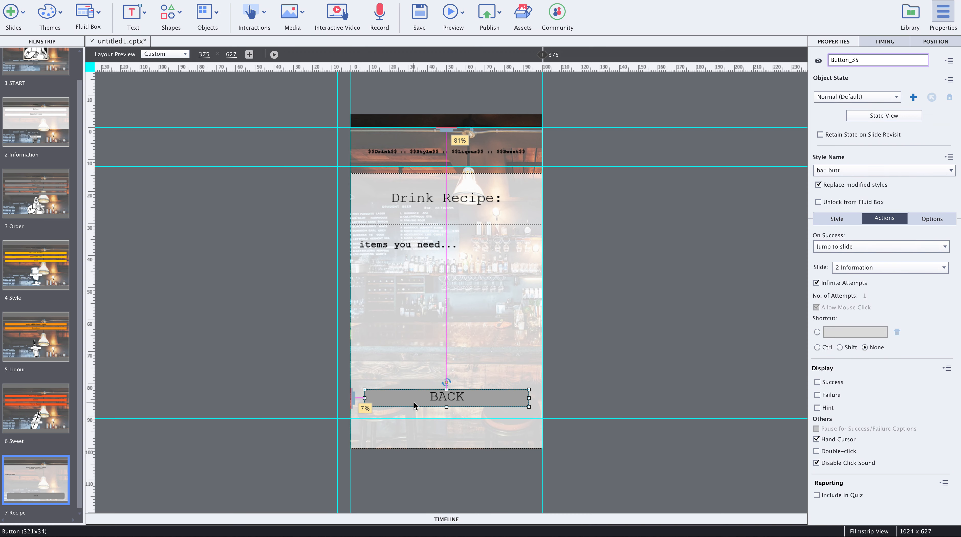
key(Delete)
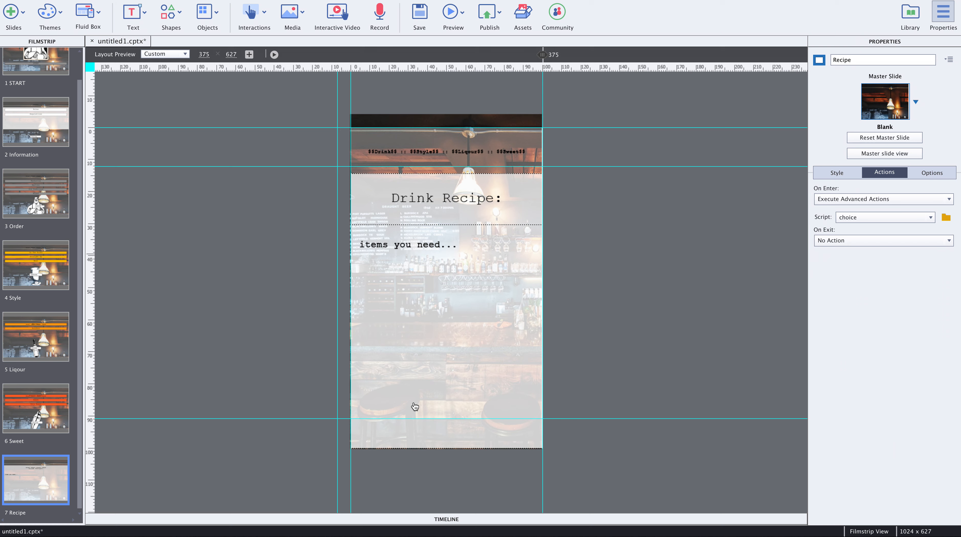
- Expand the timeline and compare the timing of objects on the Recipe and Sweet slides, ending on the Recipe slide
click(406, 522)
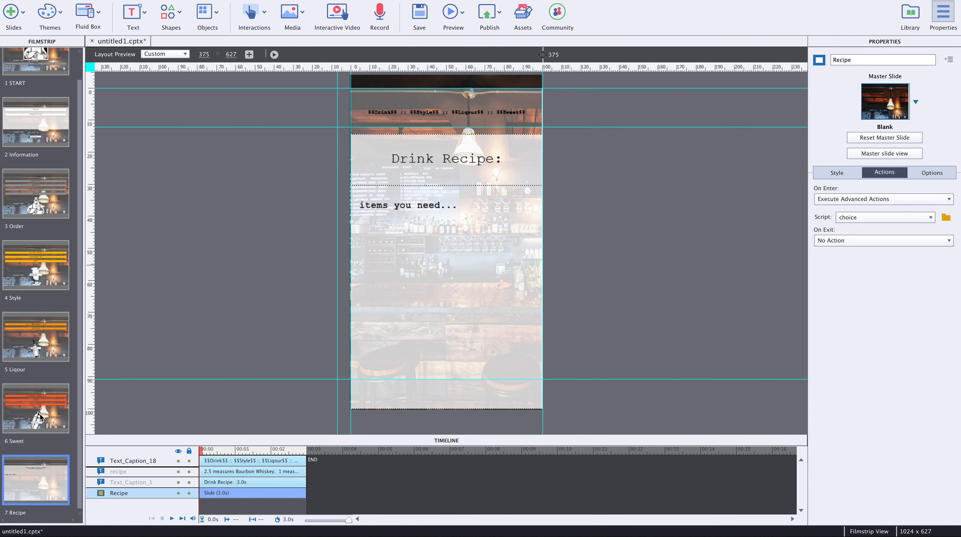
click(39, 416)
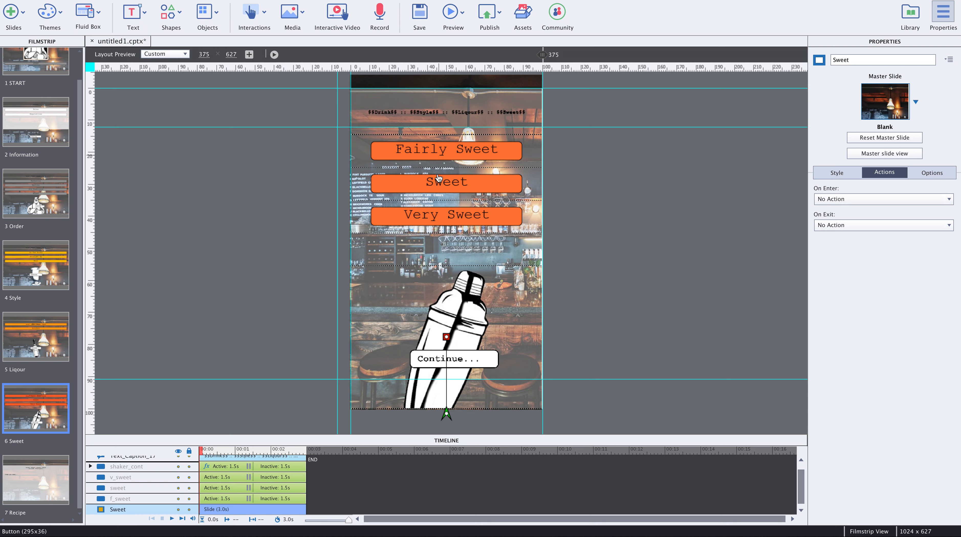
click(45, 493)
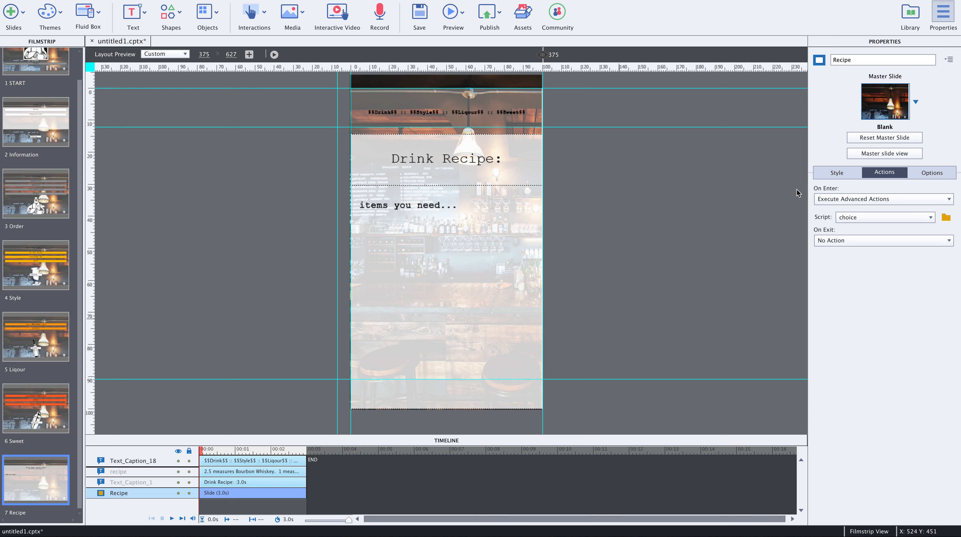
- Set the Recipe slide's On Enter action to Pause
scroll(798, 192, up, 1)
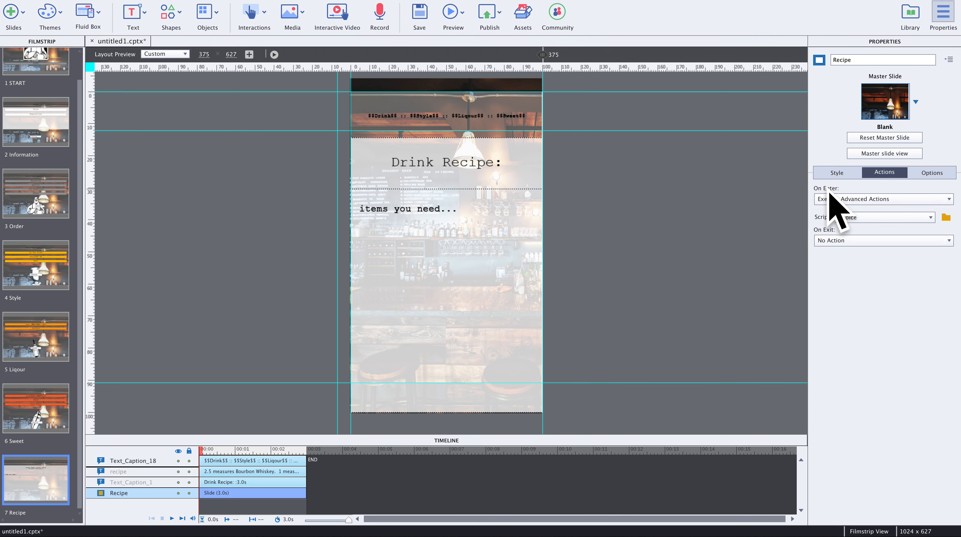
click(876, 204)
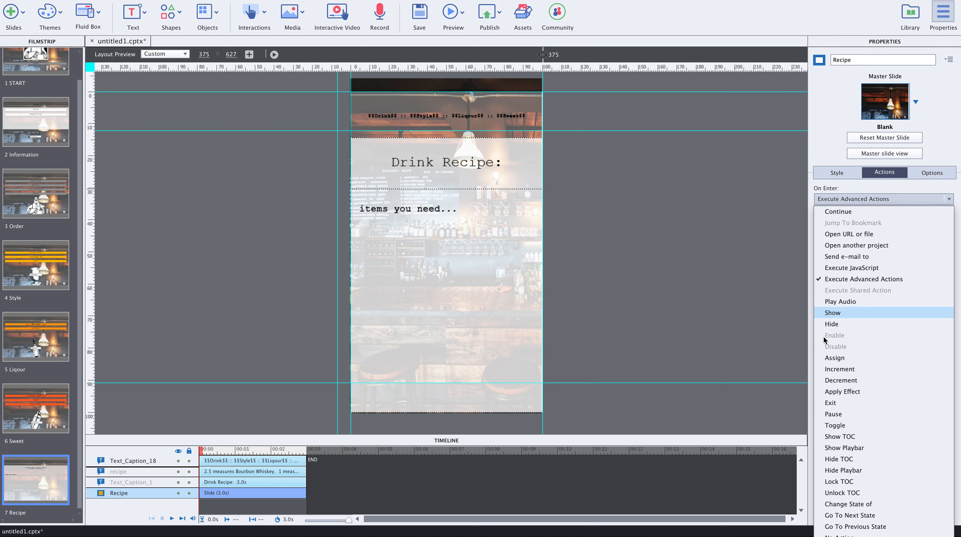
click(833, 414)
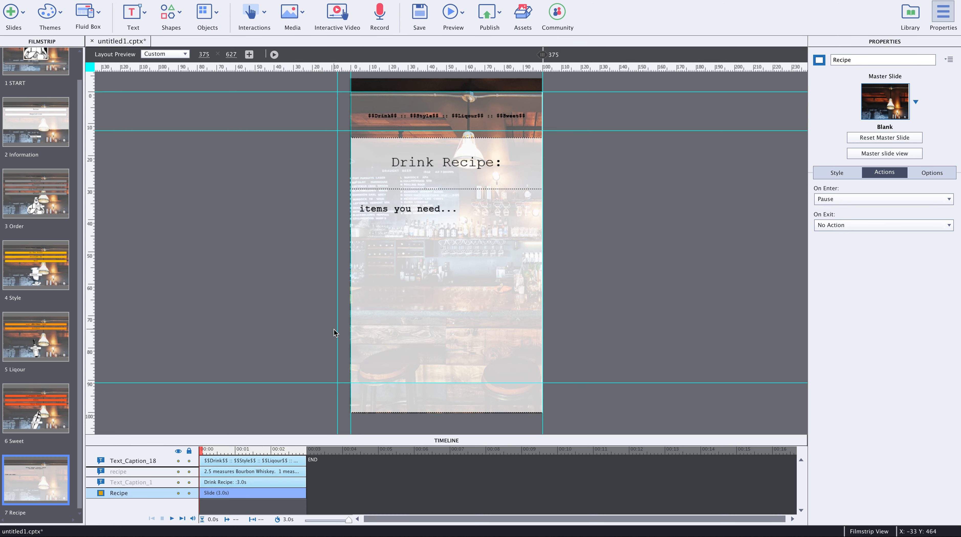
scroll(333, 331, right, 2)
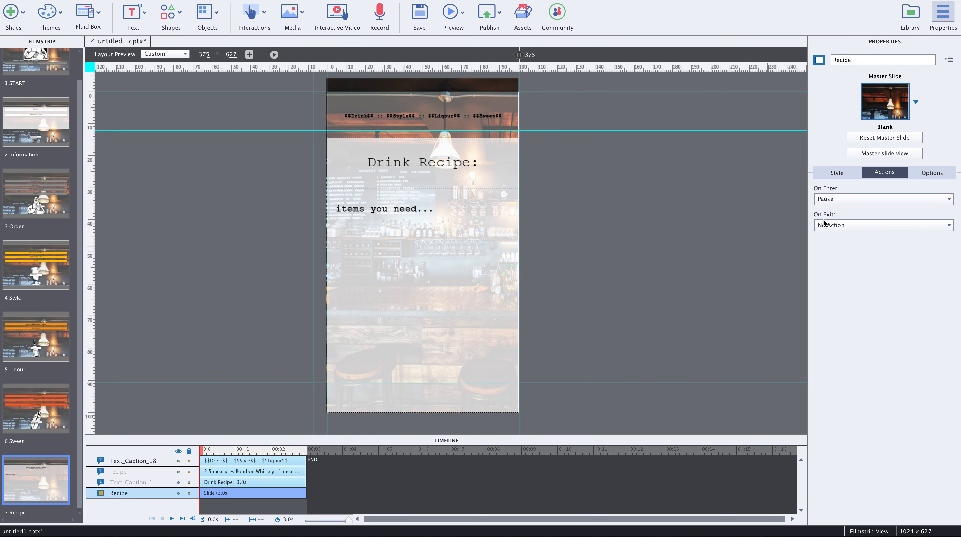
scroll(795, 226, right, 1)
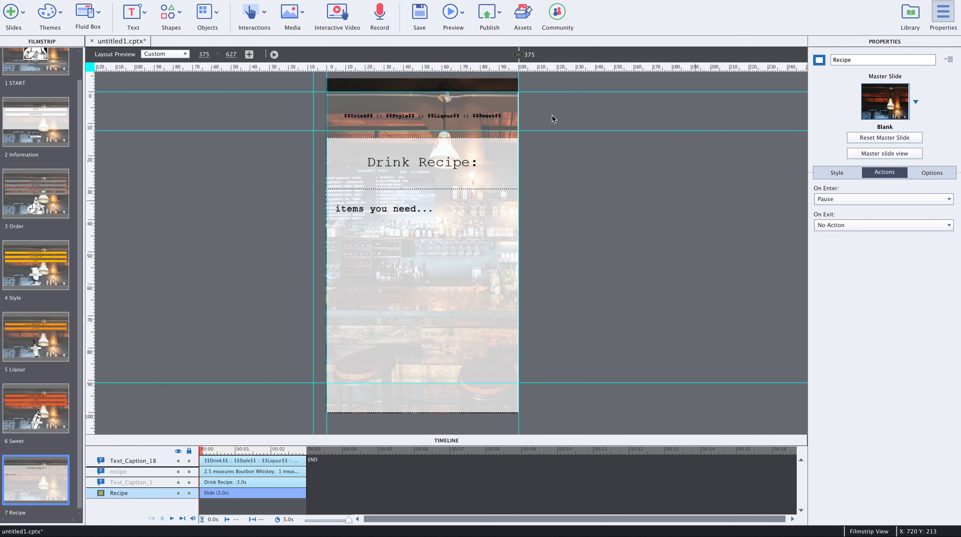
- Review the gesture configuration options in the Mobile Palette and accept them
click(381, 0)
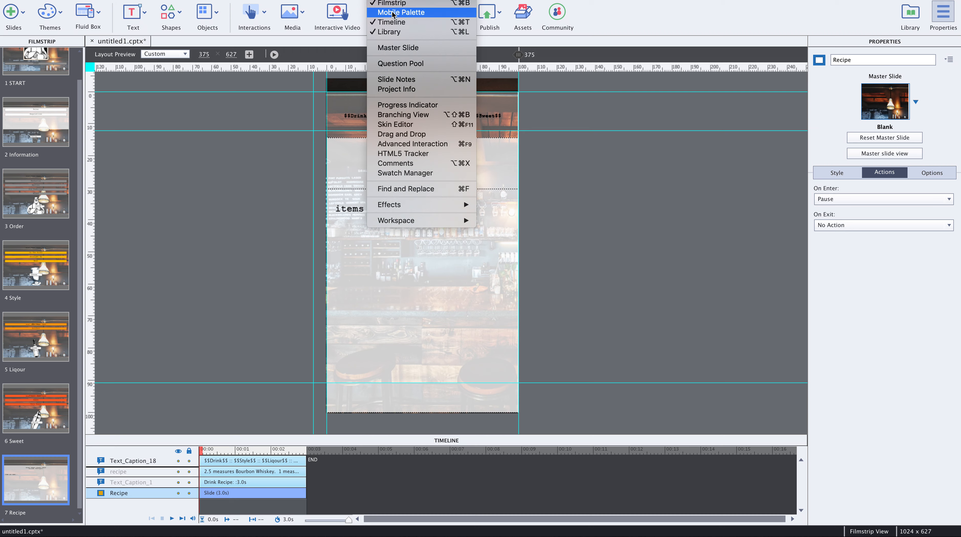
click(413, 13)
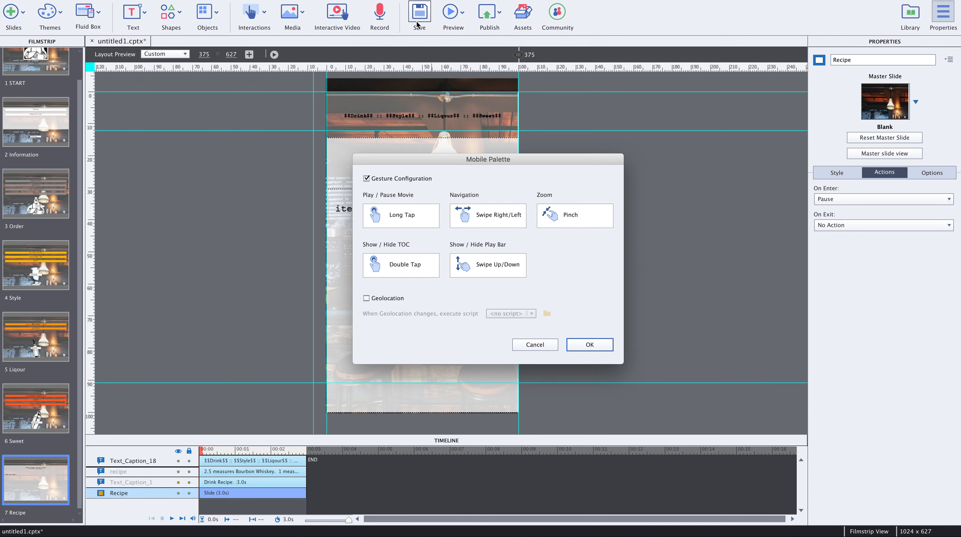
drag(490, 159, 471, 147)
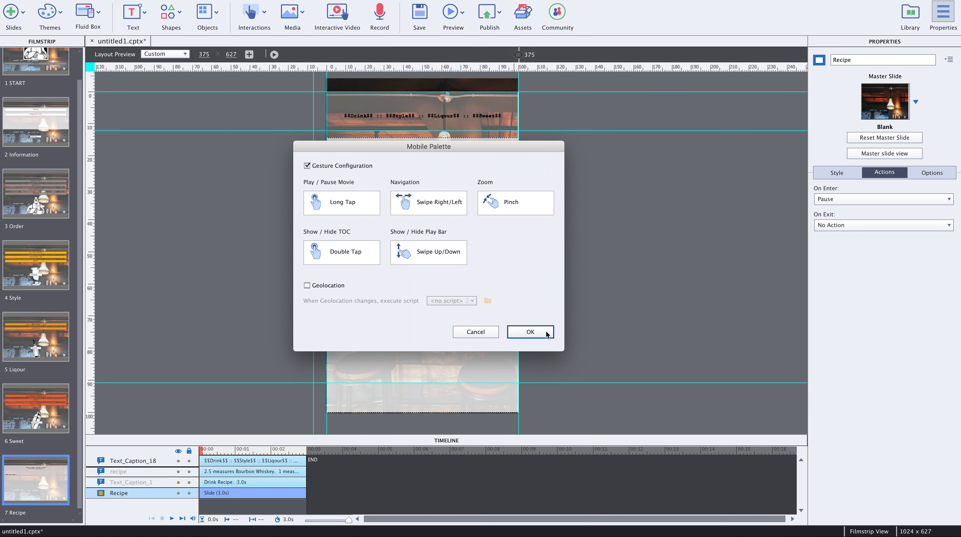
click(526, 332)
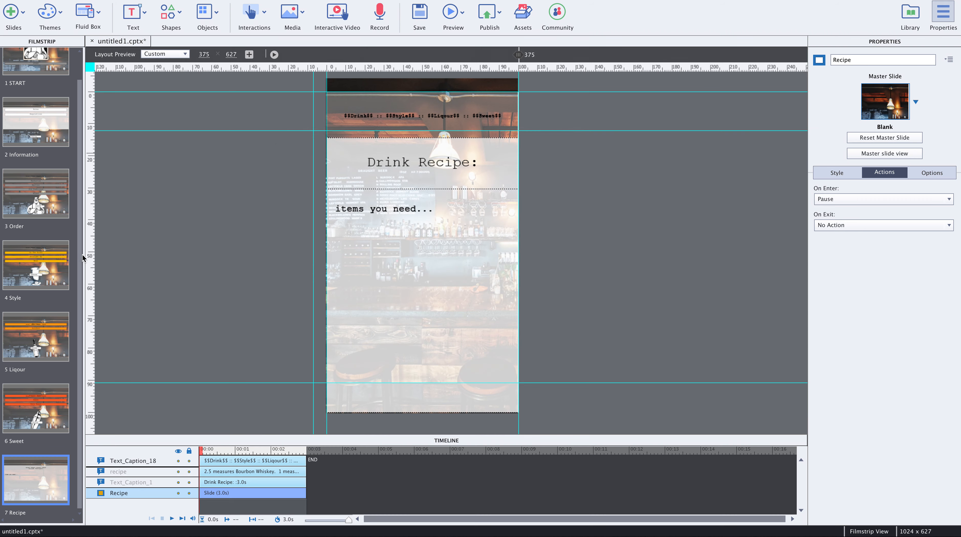
- Look through the Information and Order slides, then return to the Recipe slide
click(38, 128)
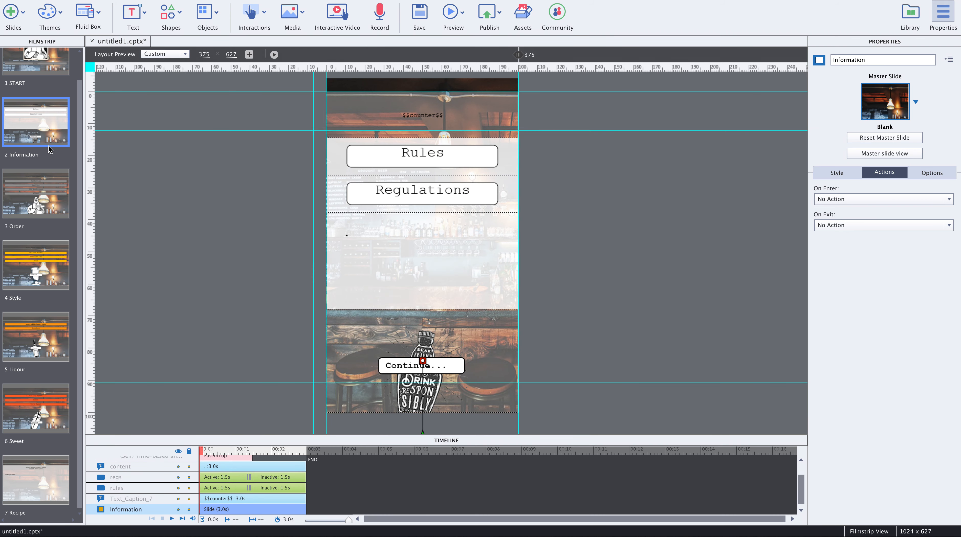
click(41, 192)
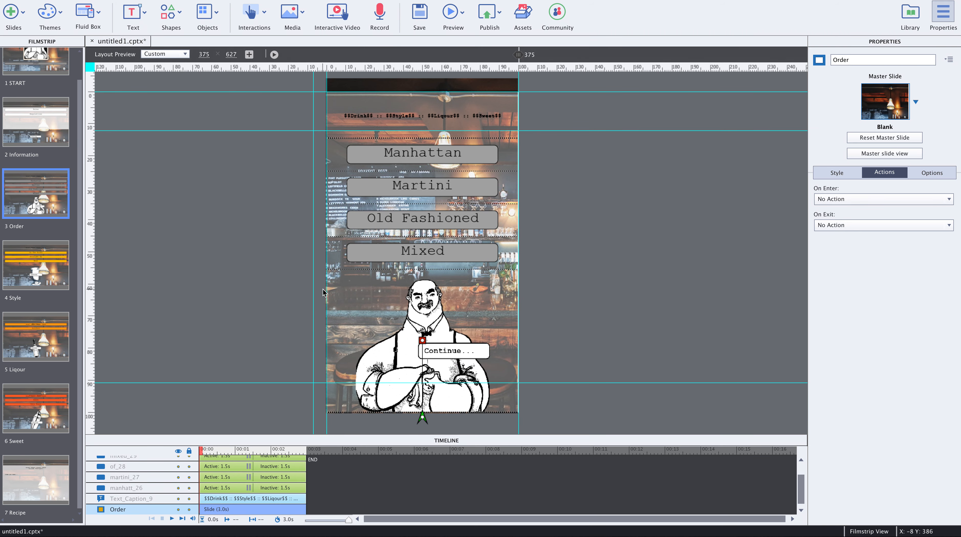
click(42, 487)
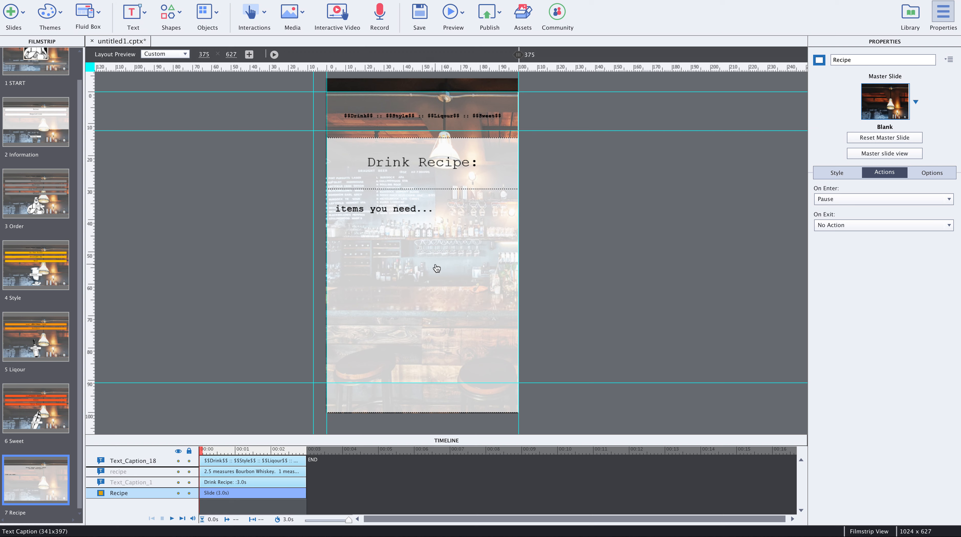
- Check the Mobile Palette's swipe and tap gestures again and close it without changes
click(392, 1)
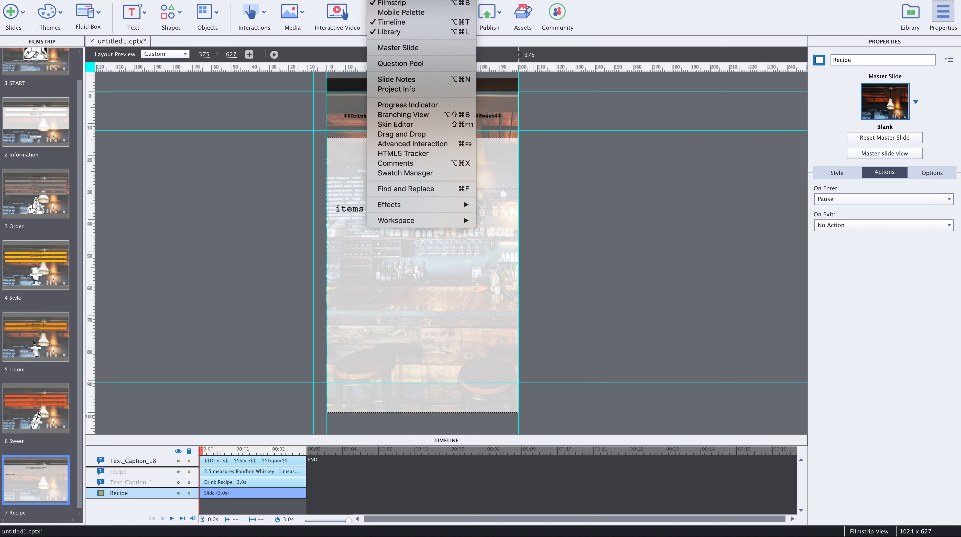
click(391, 12)
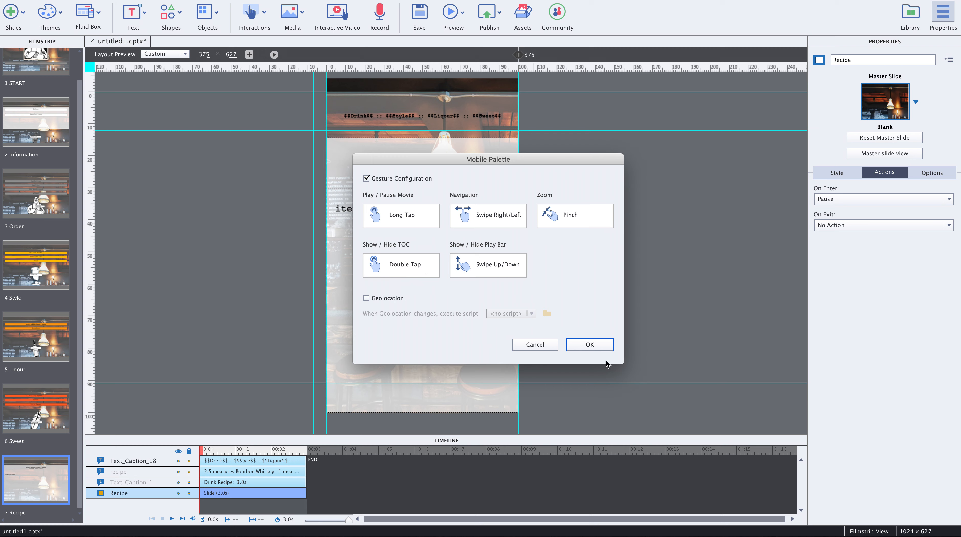
click(537, 347)
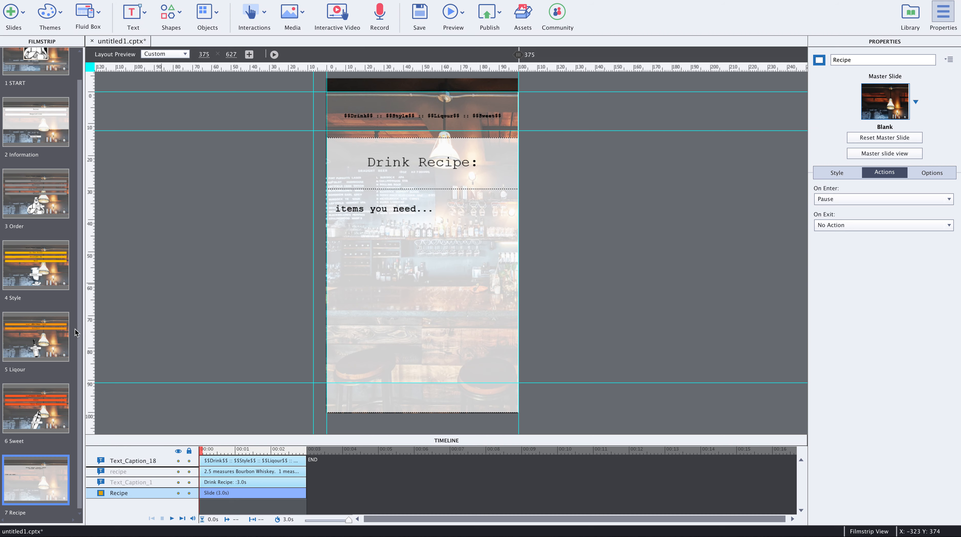
- Go to the Order slide and open the playback control settings in the Skin Editor
click(31, 127)
click(36, 181)
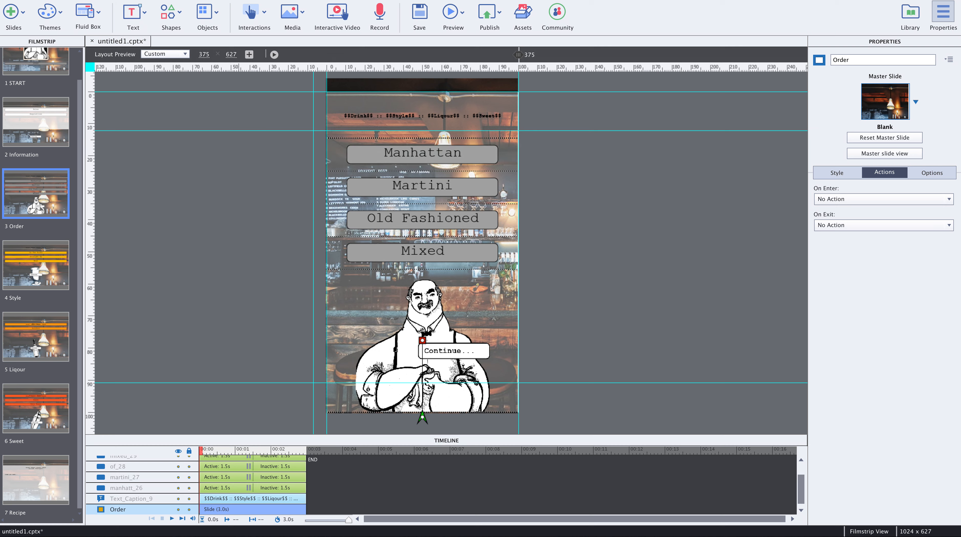
click(231, 0)
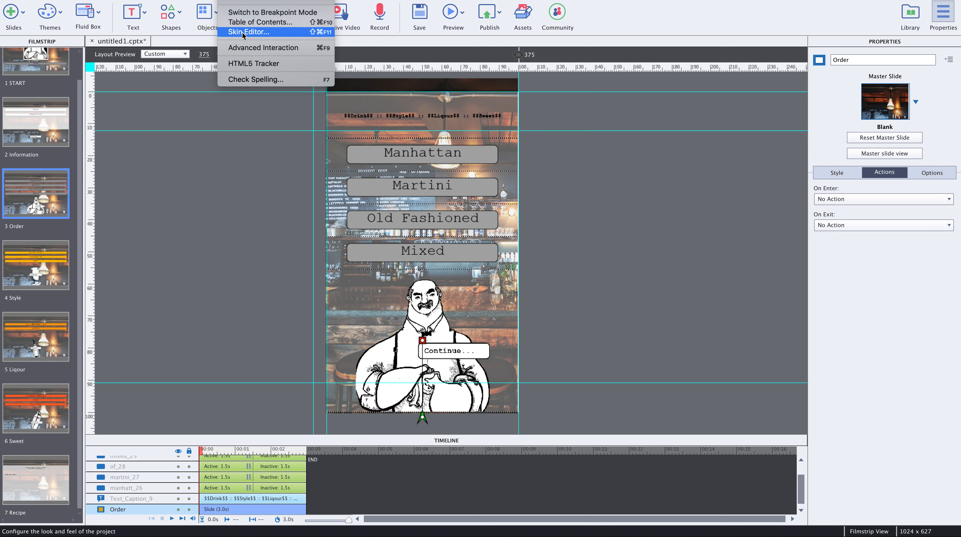
click(270, 21)
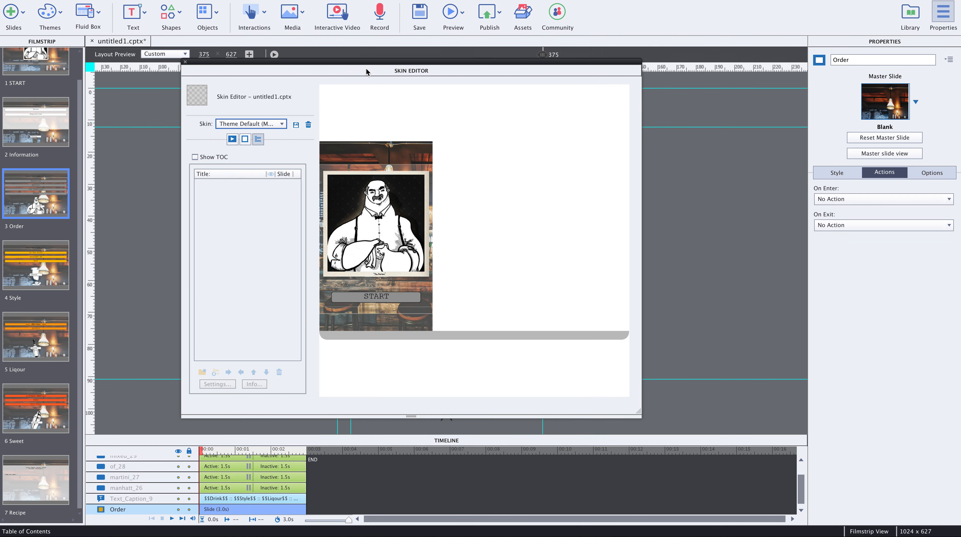
mouse_move(334, 61)
mouse_down()
mouse_move(333, 81)
mouse_move(332, 68)
mouse_up()
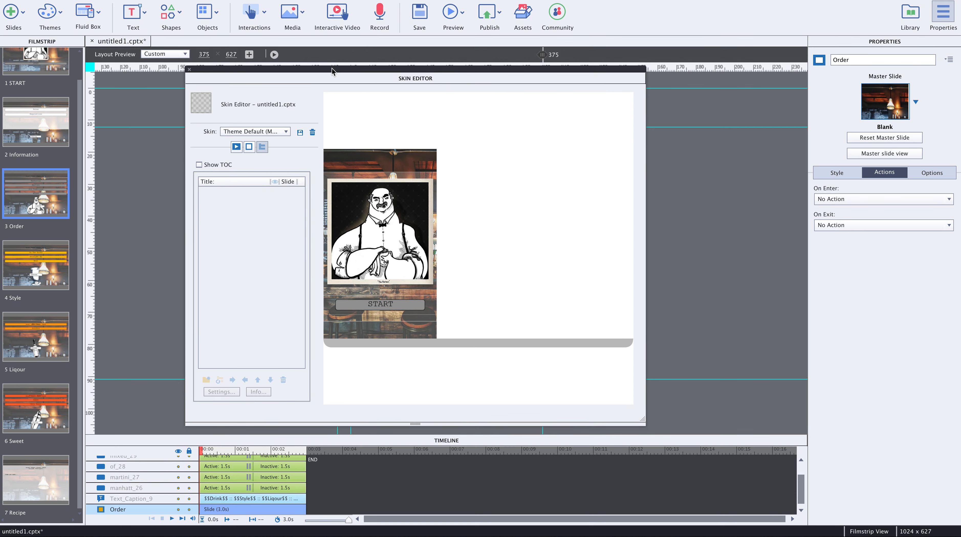
click(236, 147)
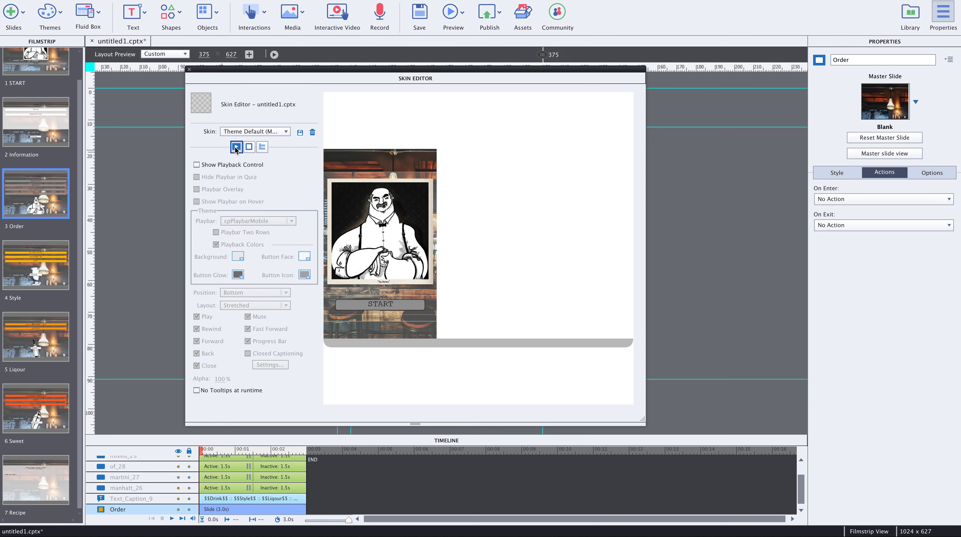
- Try the BlackGlass, Pea Soup and SpaceBlue playbar themes with the playback control shown, then turn the playback control off again
click(198, 165)
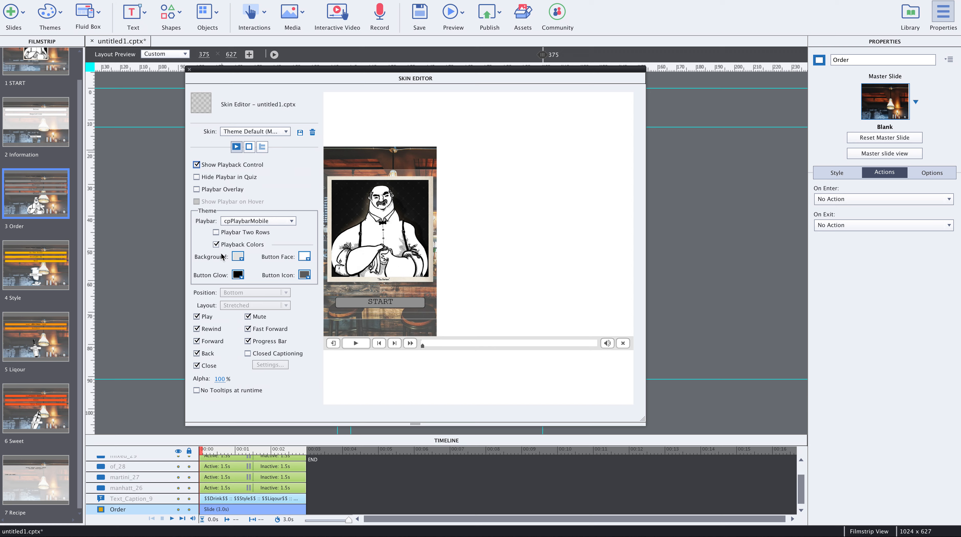
click(291, 222)
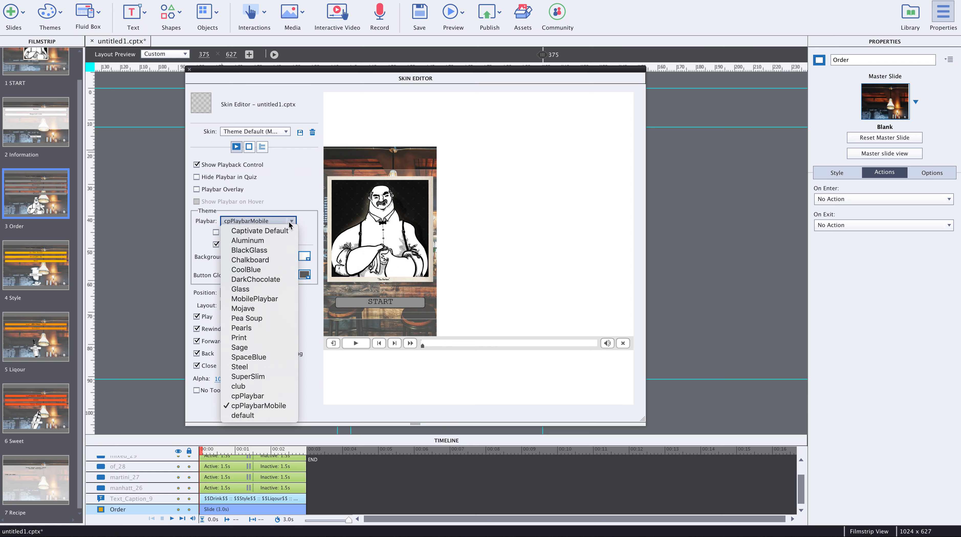
click(249, 250)
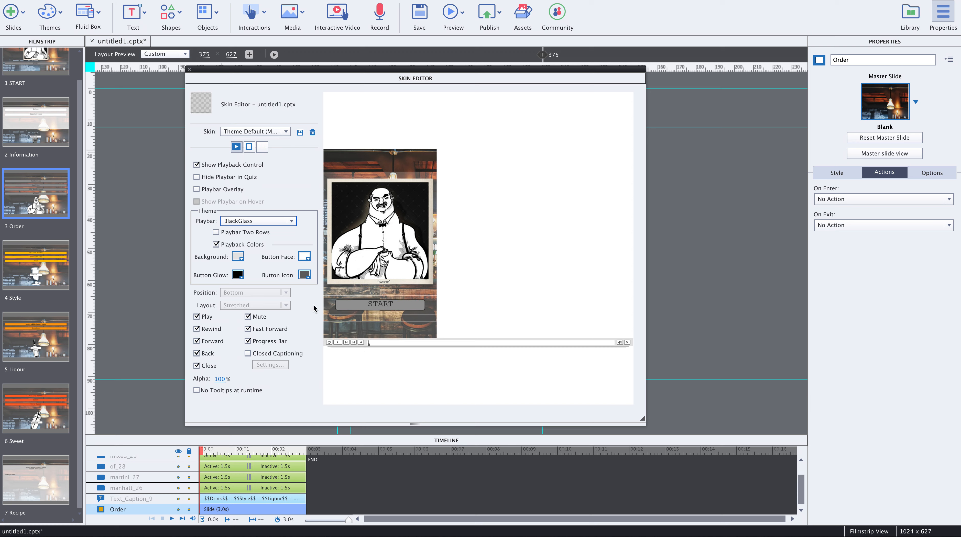
click(270, 221)
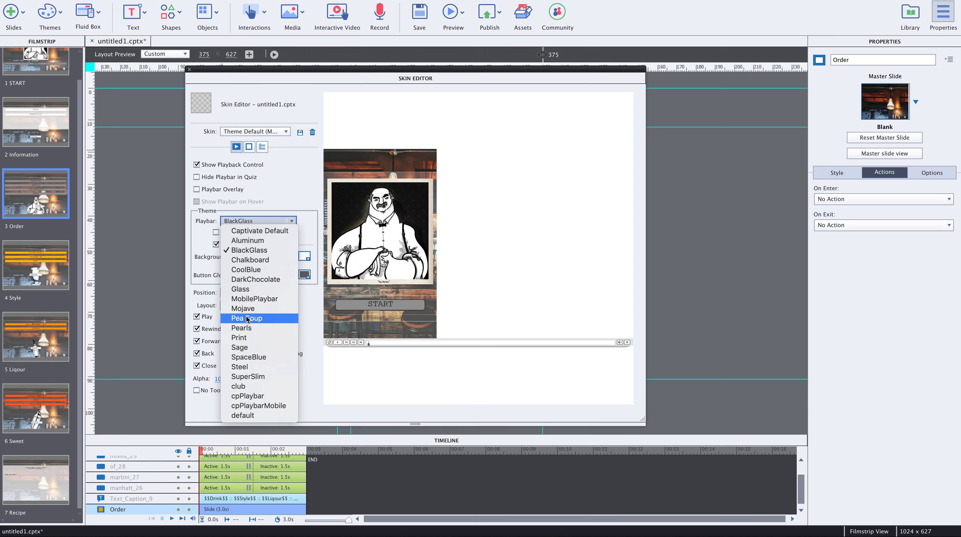
click(248, 318)
click(274, 222)
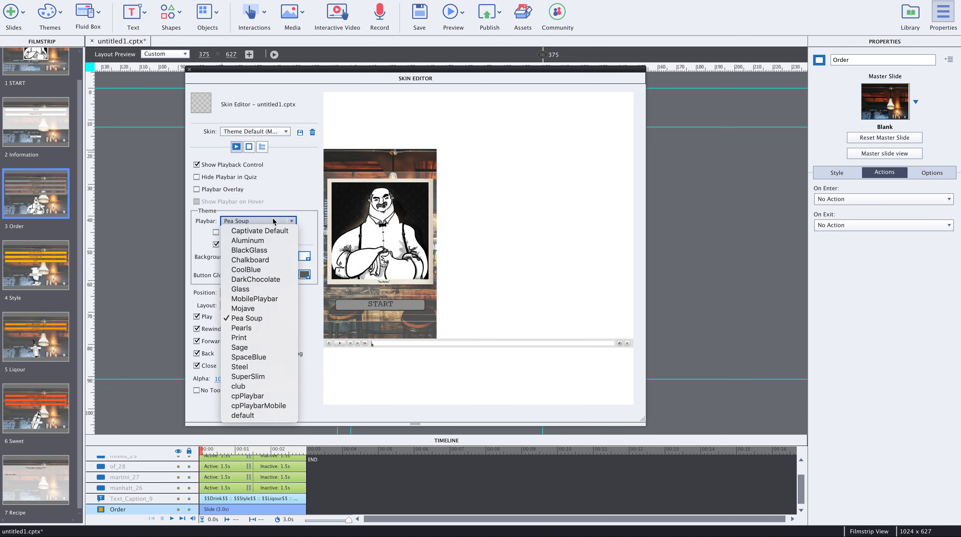
click(246, 357)
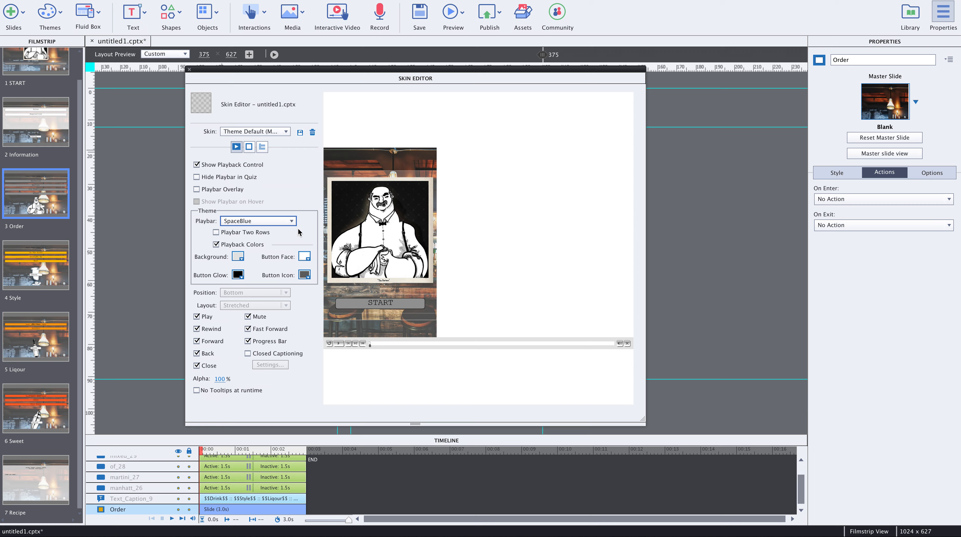
click(197, 165)
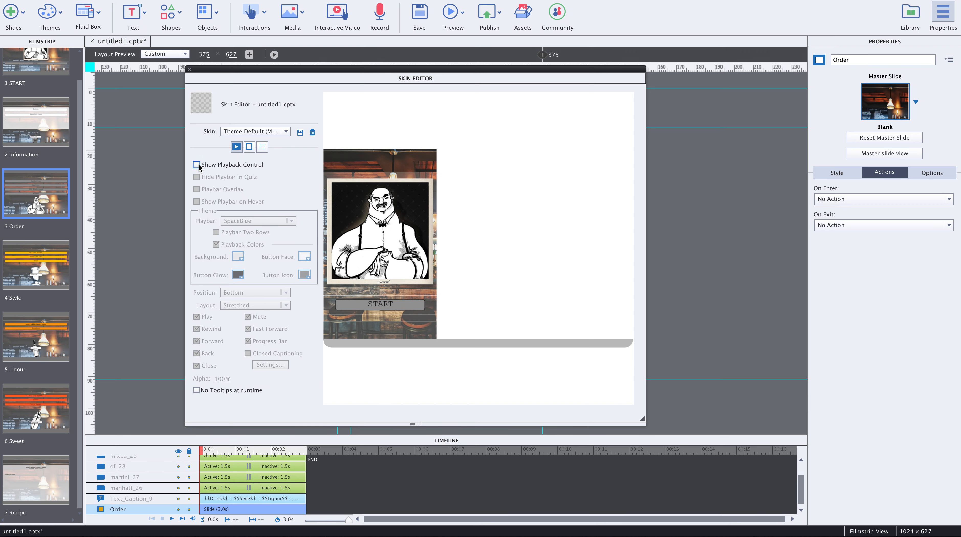
- Check the skin's border settings and enable the table of contents for the project
click(248, 147)
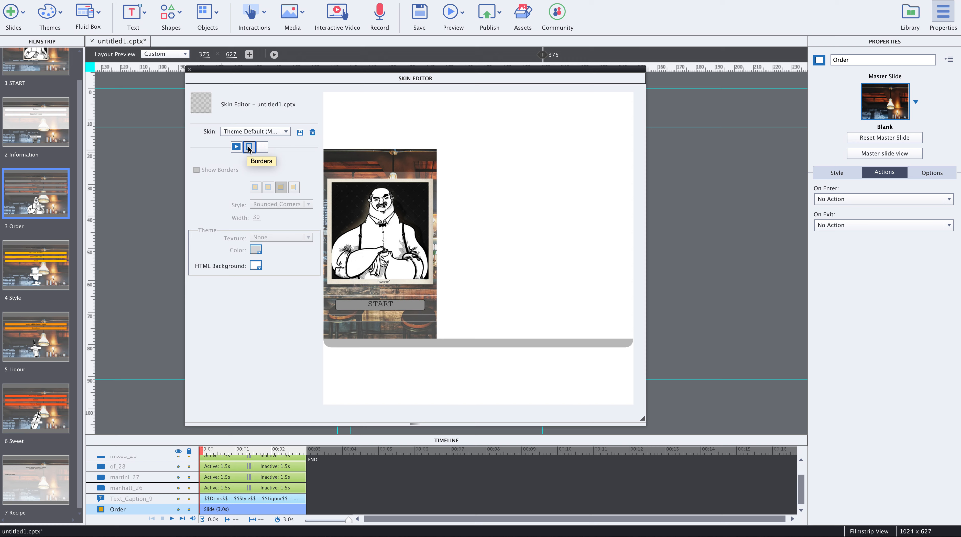
click(263, 148)
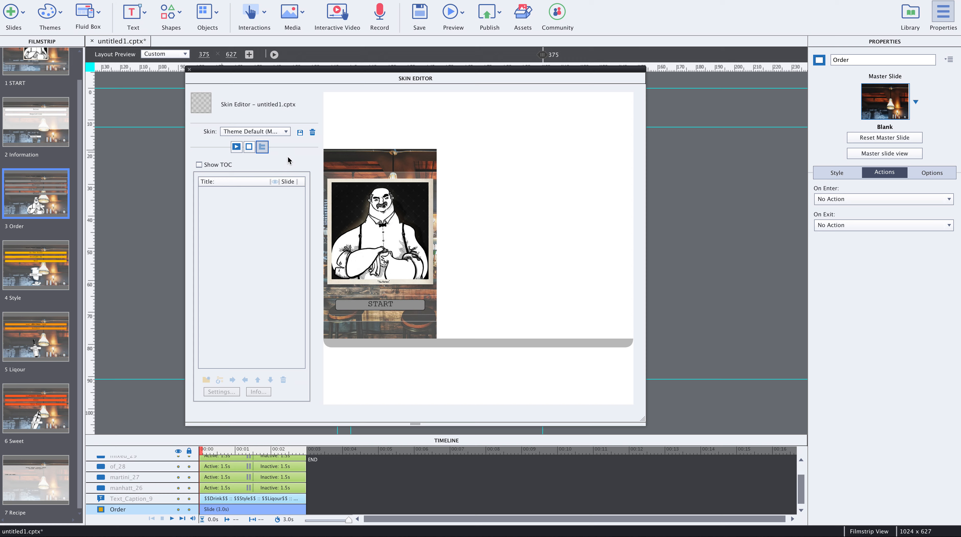
click(199, 165)
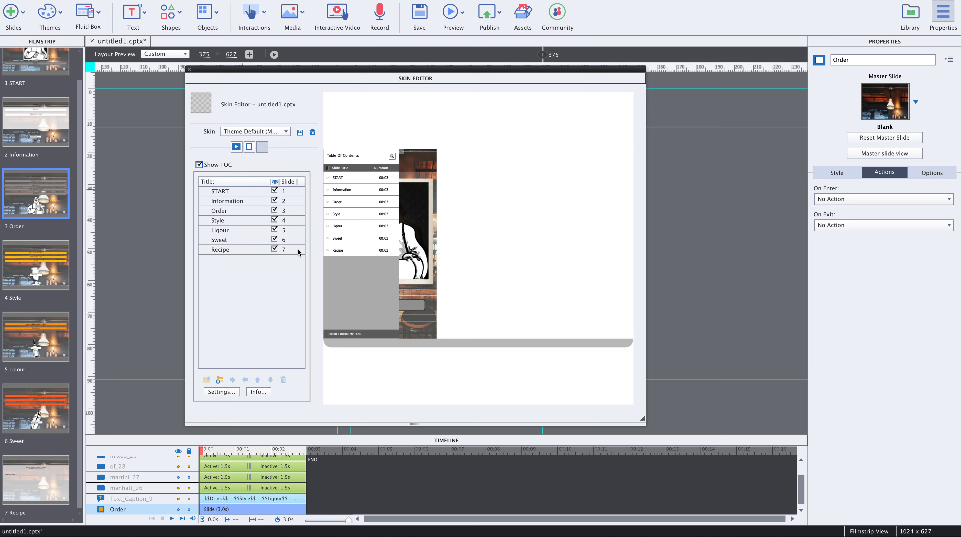
- Open the table of contents settings and set its alpha to 65%
click(227, 390)
drag(199, 1, 669, 73)
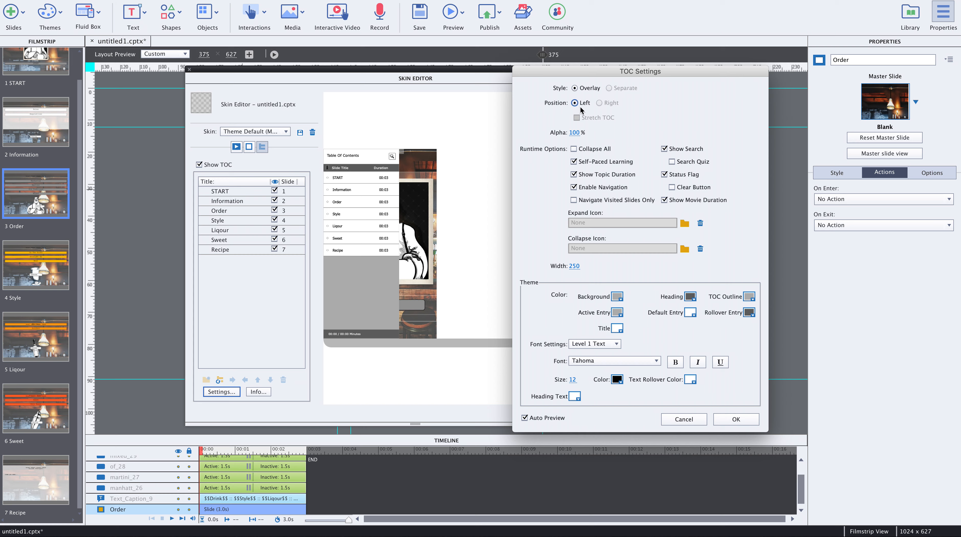
drag(572, 133, 554, 135)
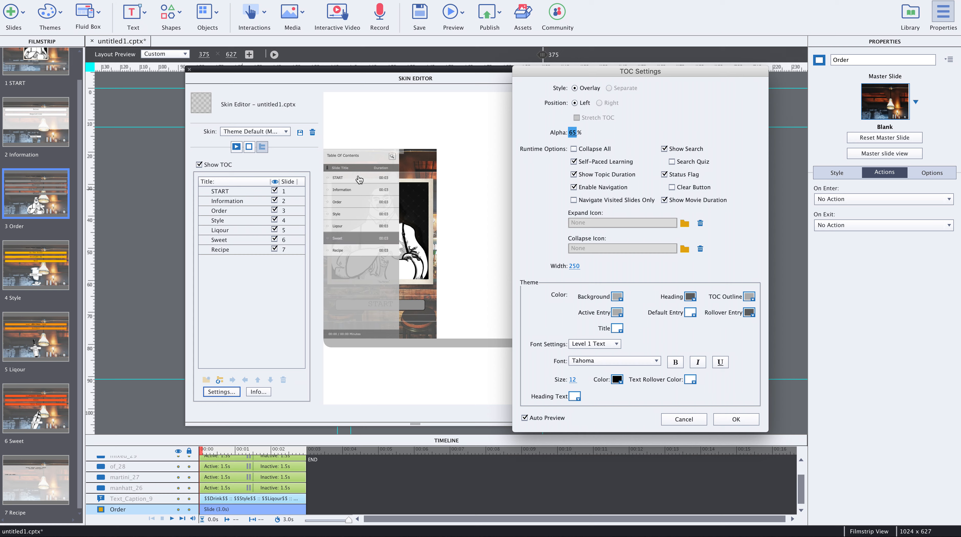
- Disable the TOC's topic duration, navigation, search, status flag and movie duration, leaving Collapse All off
click(574, 149)
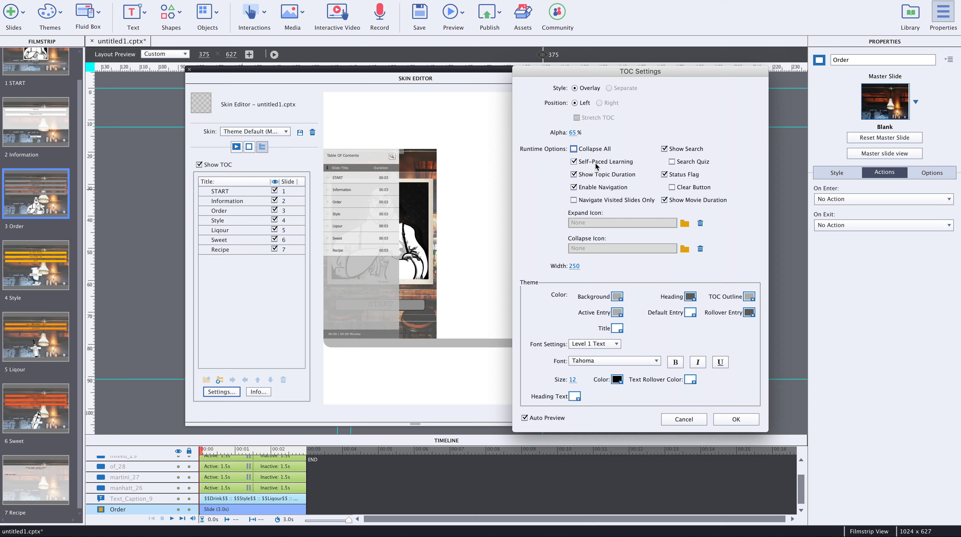
click(573, 174)
click(574, 187)
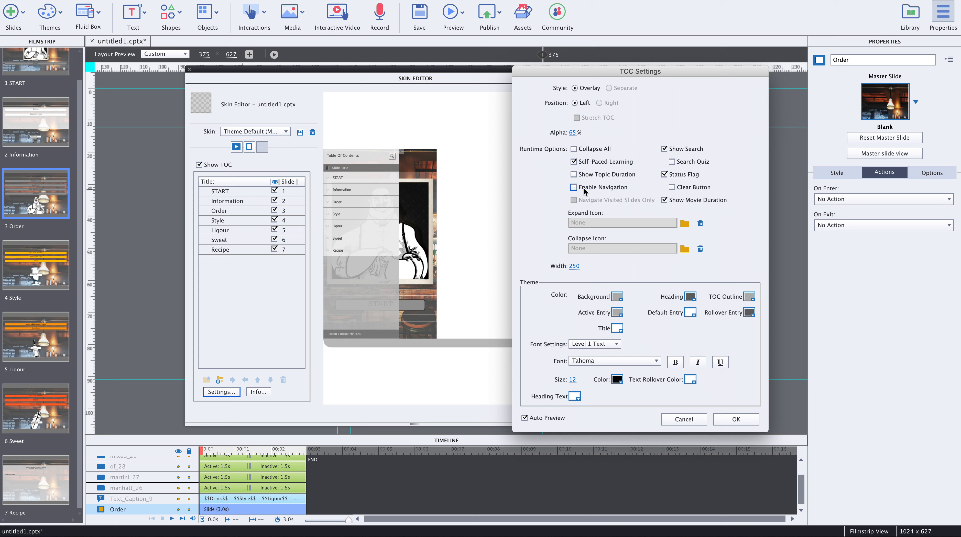
click(664, 149)
click(664, 174)
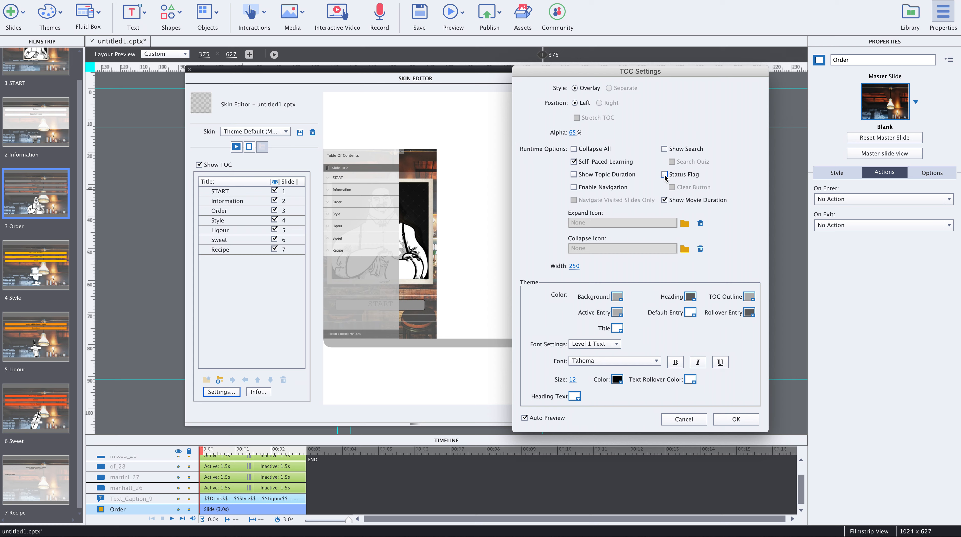
click(664, 200)
- Browse the pictures in the img folder and assign bottle.png as the TOC's expand icon
click(684, 224)
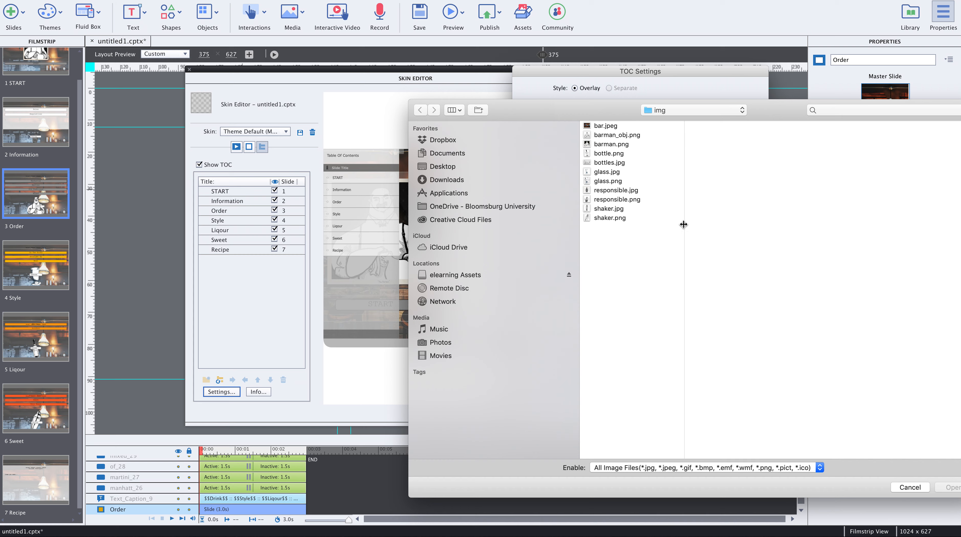
click(617, 219)
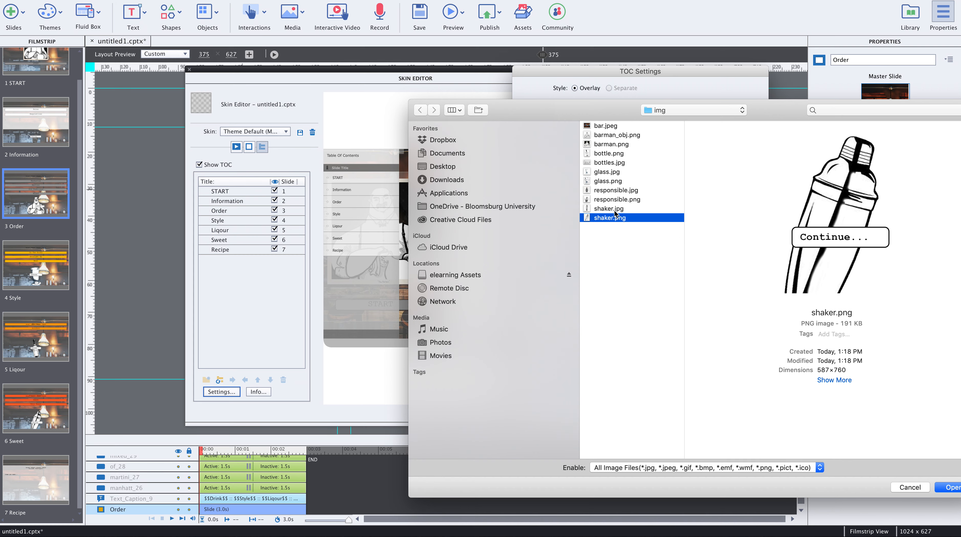
click(614, 210)
click(612, 186)
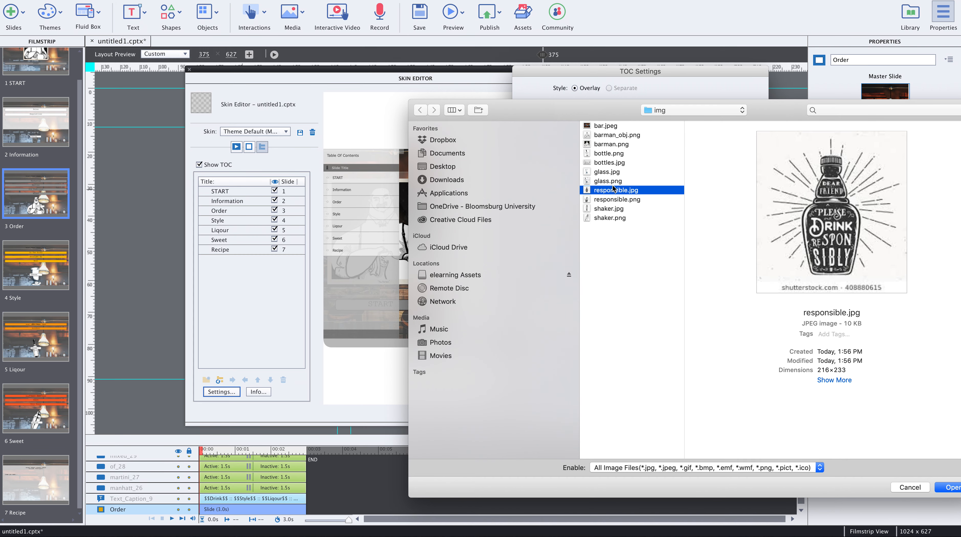
click(611, 180)
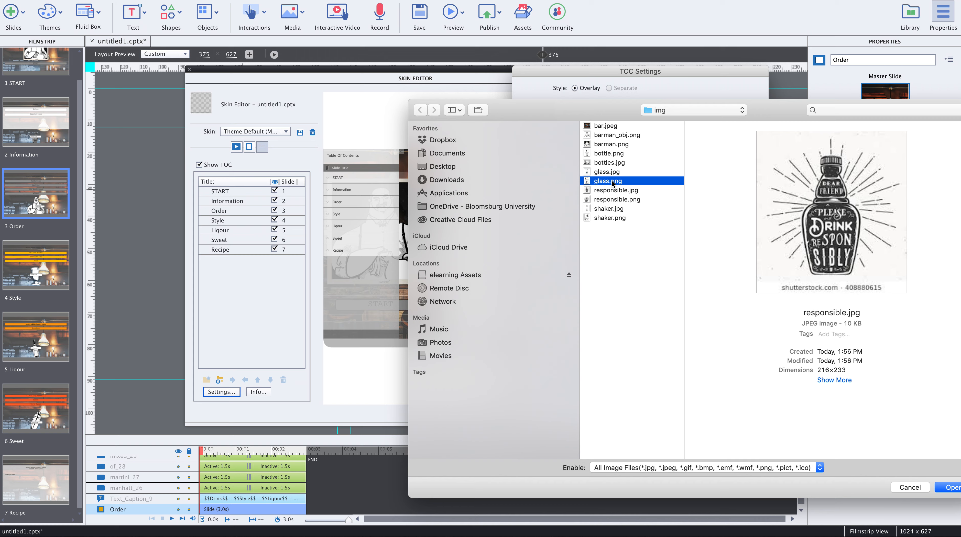
click(610, 175)
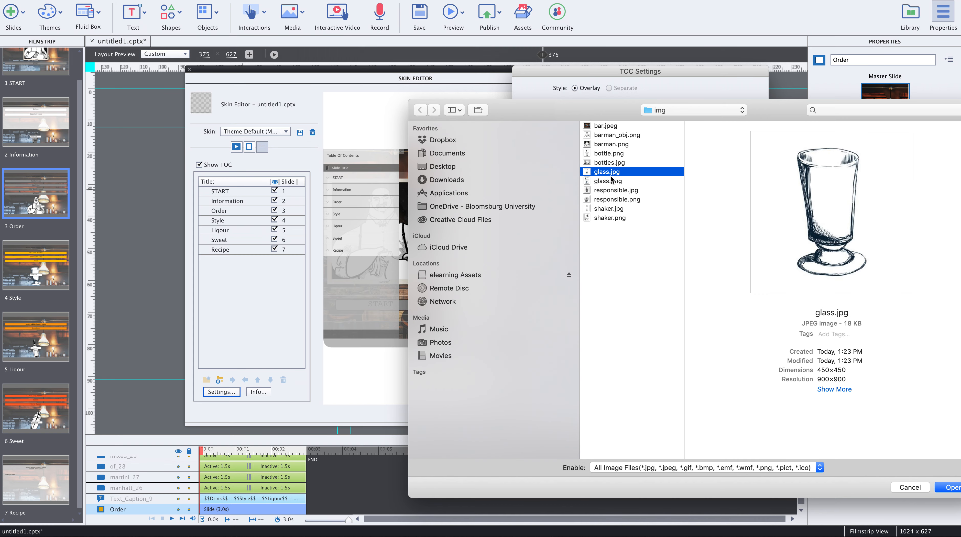
click(609, 155)
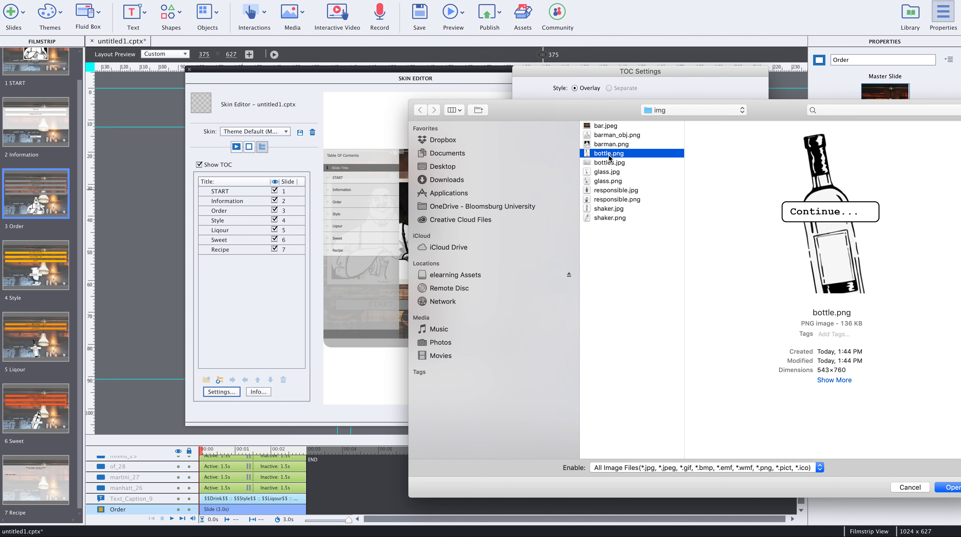
click(949, 488)
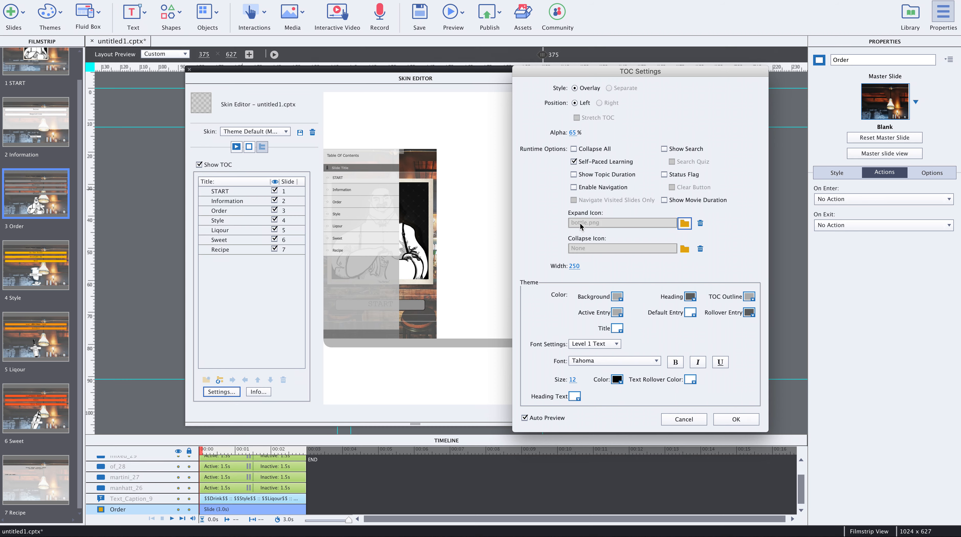
- Assign bottle.png from the img folder as the TOC's collapse icon
click(684, 248)
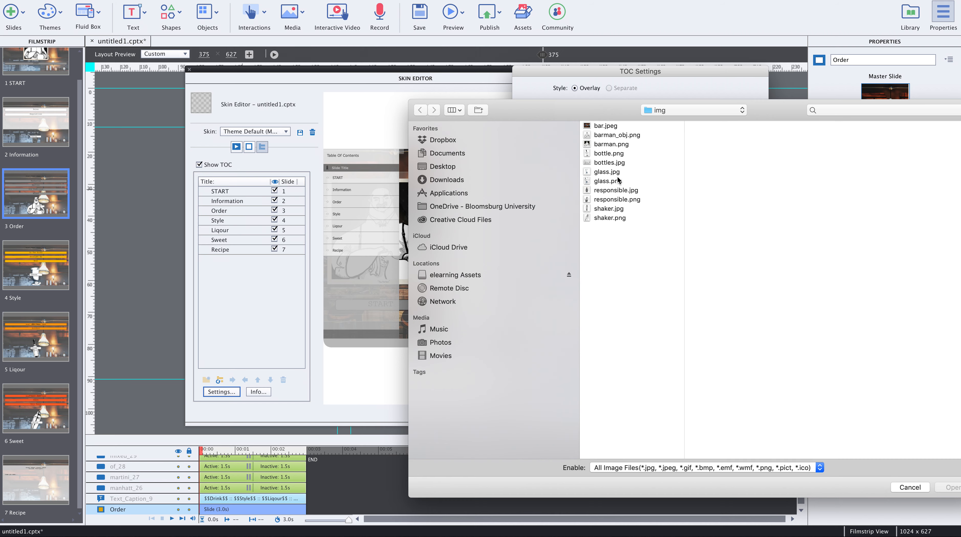
click(611, 153)
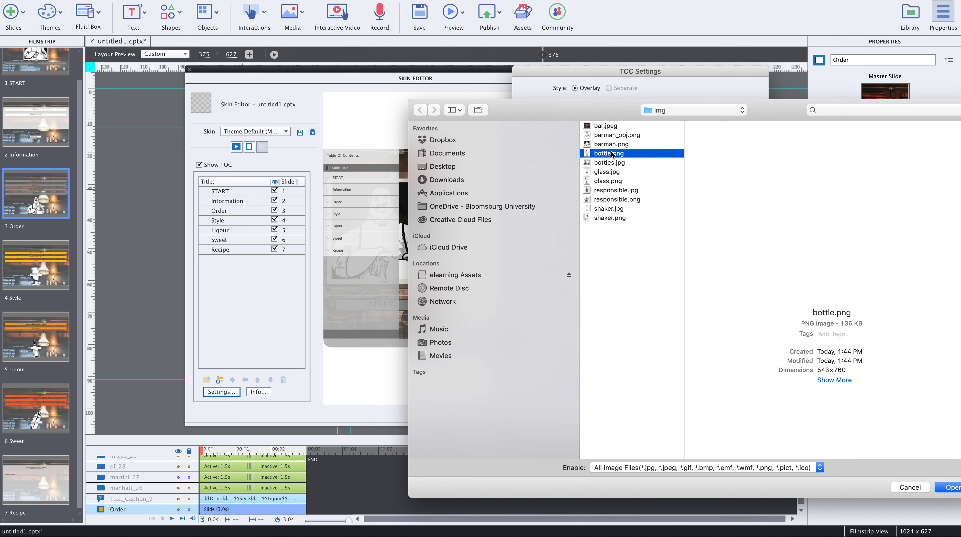
click(953, 488)
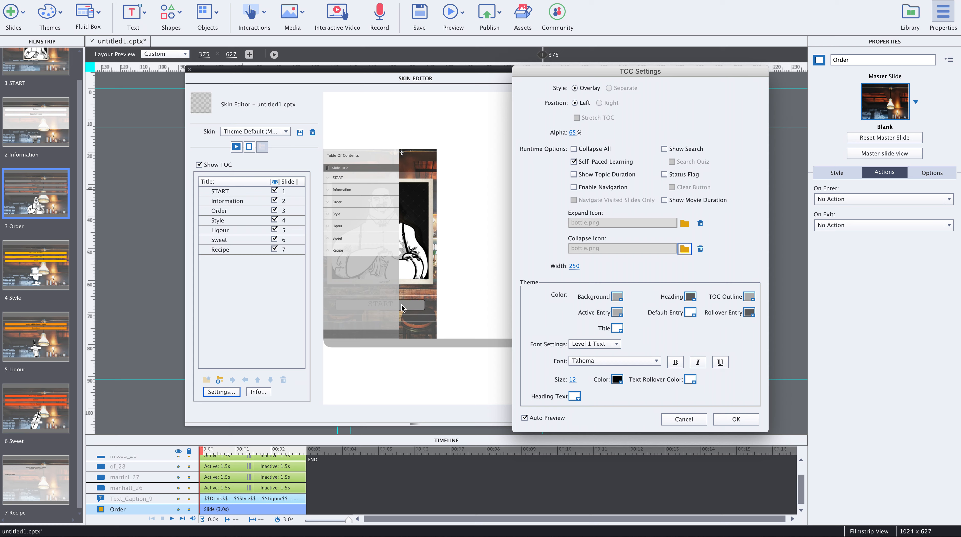
- Set the TOC background to black and the Level 1 Text font to Courier New, and apply the settings
click(619, 301)
click(627, 356)
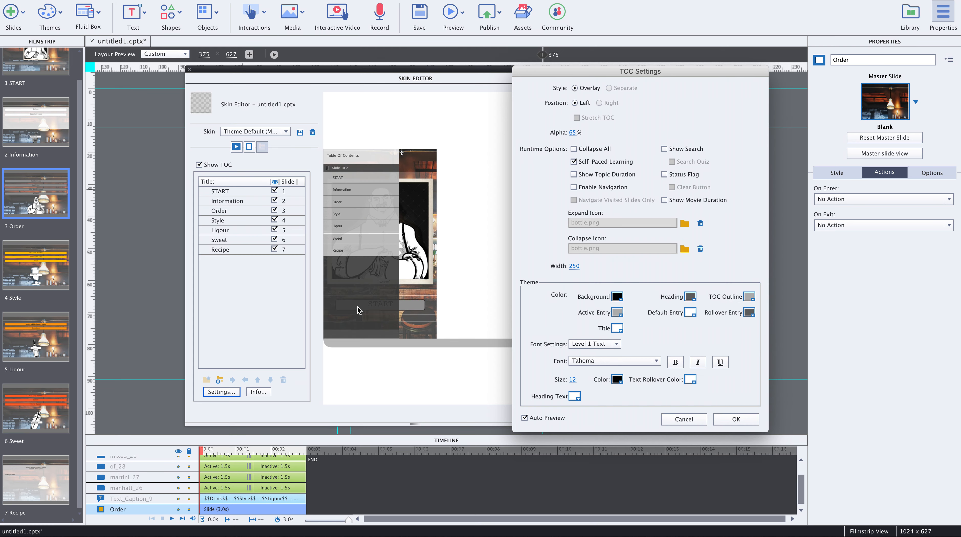
click(636, 364)
scroll(627, 129, up, 10)
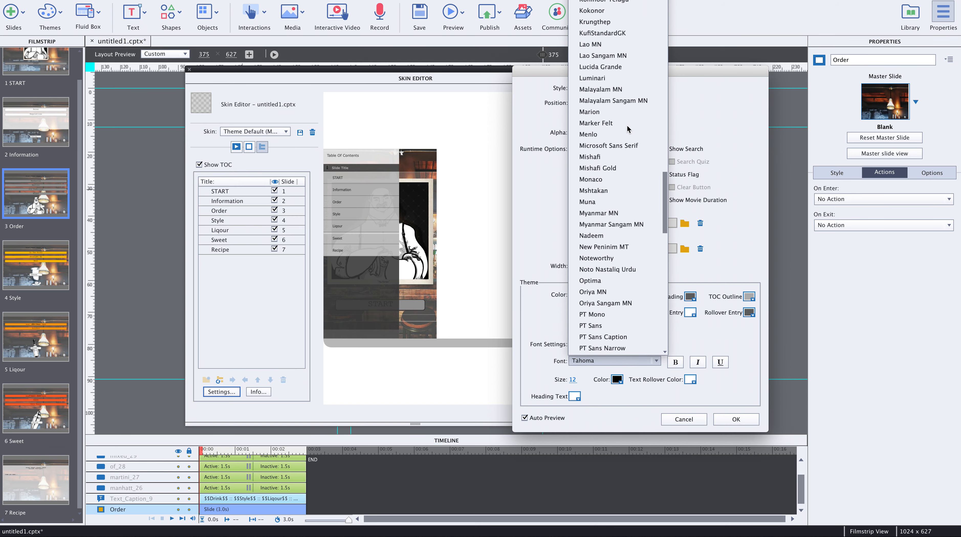
scroll(628, 129, up, 10)
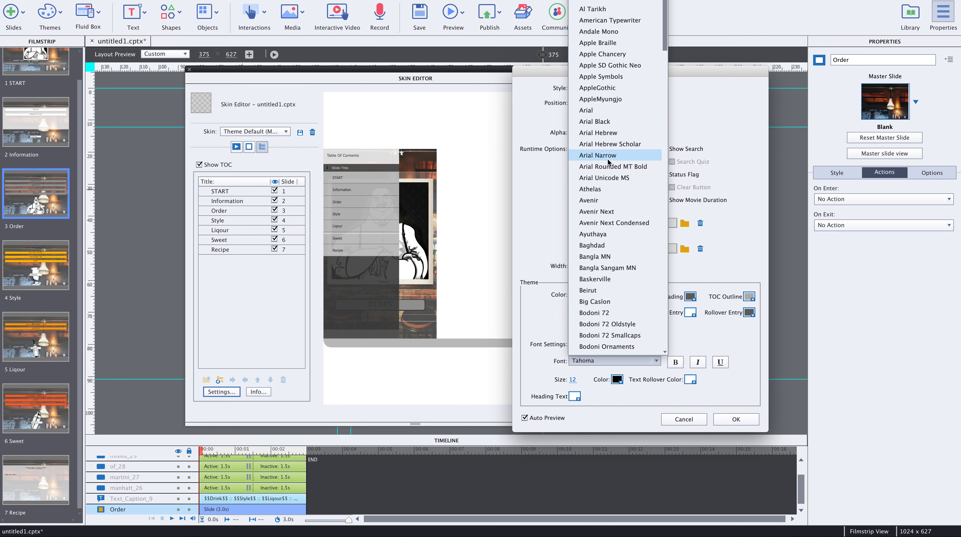
scroll(611, 158, down, 5)
click(611, 296)
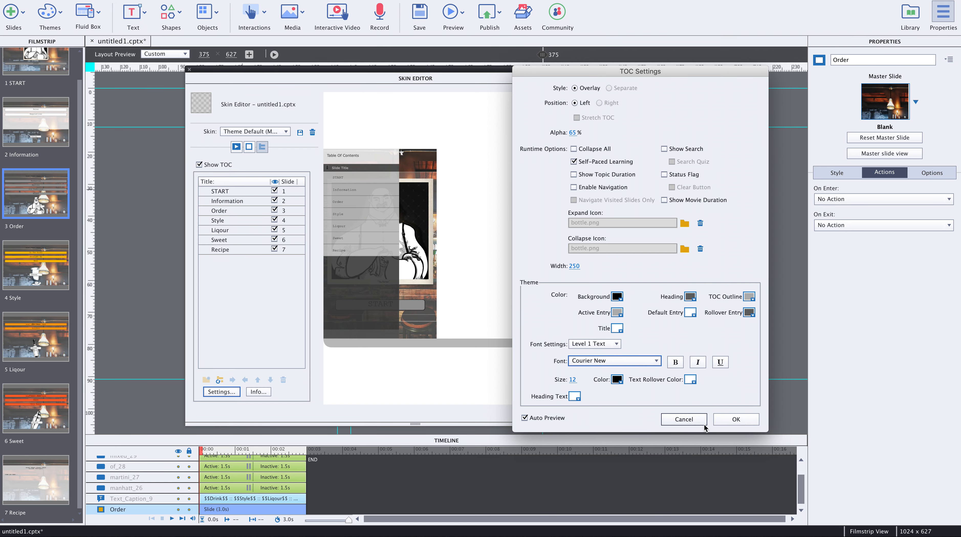
click(735, 420)
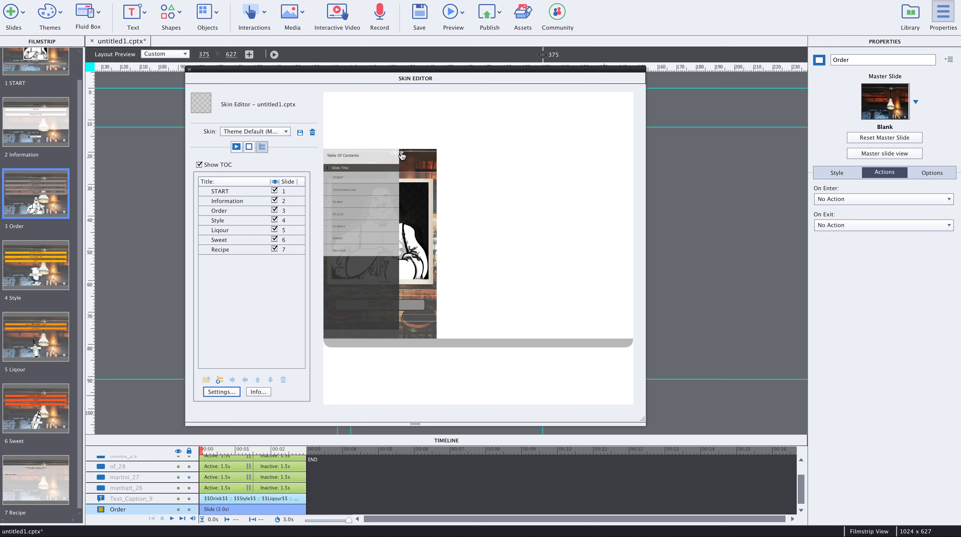
- Look over the TOC Information fields without entering anything and close the Skin Editor
click(255, 393)
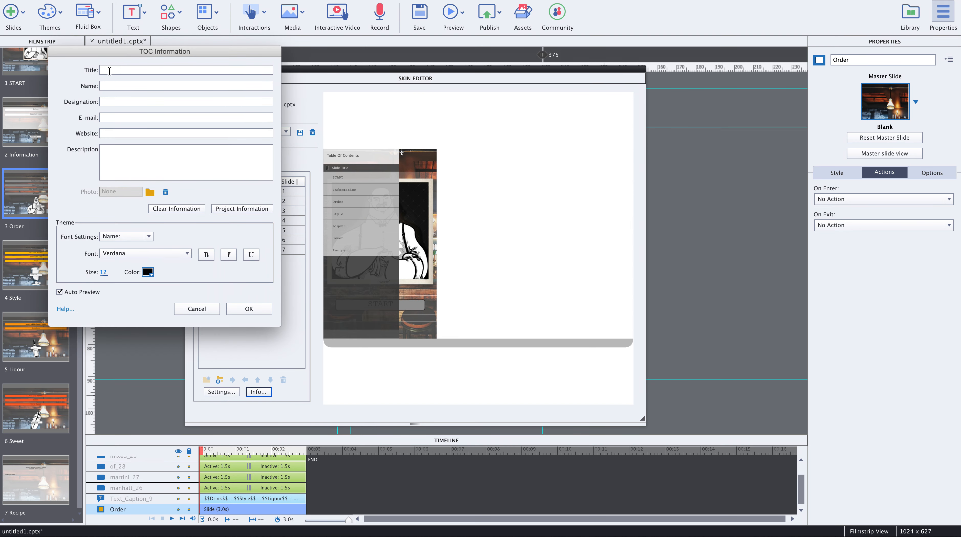
click(107, 68)
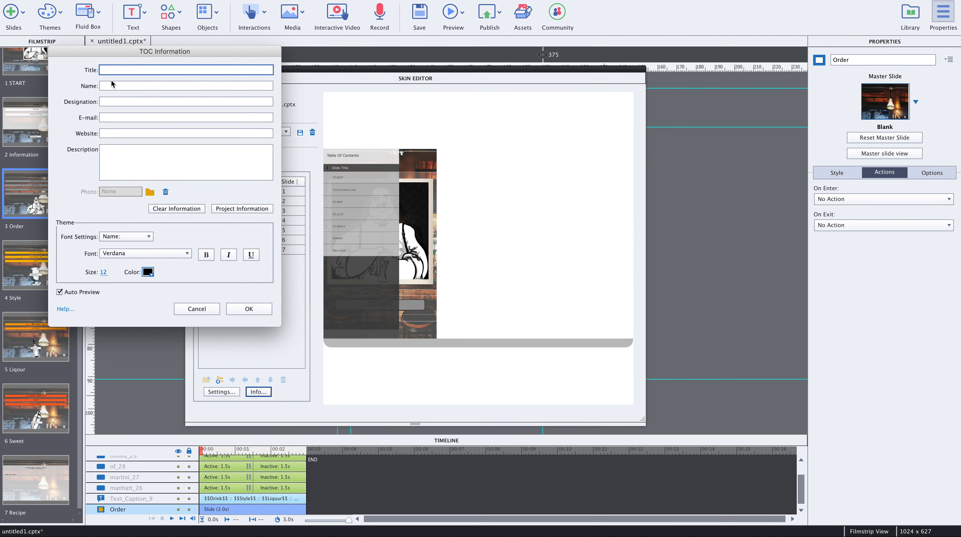
click(105, 86)
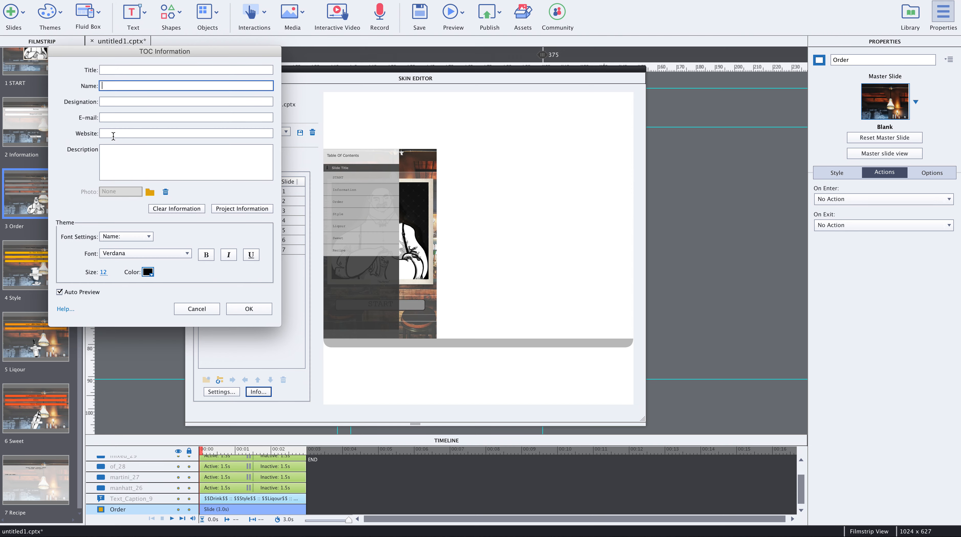
click(249, 311)
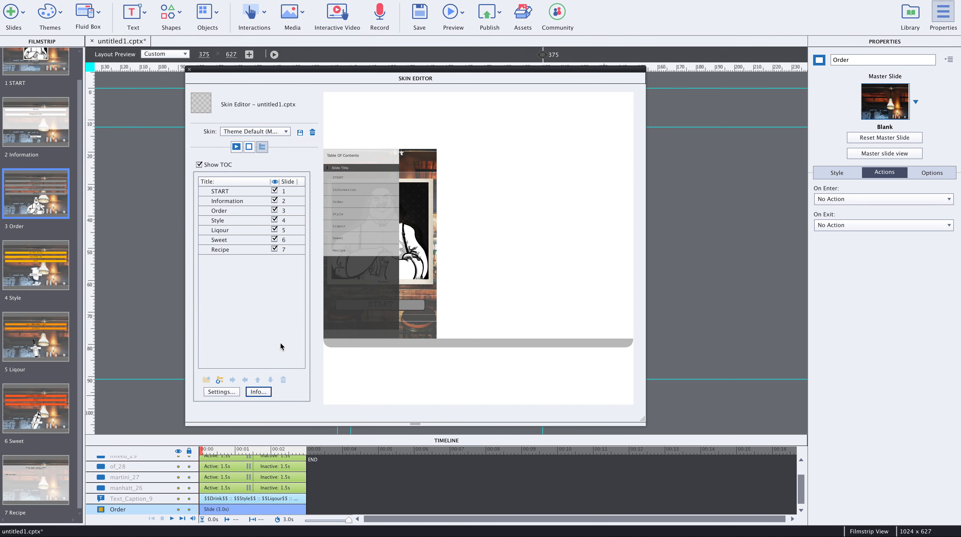
click(190, 70)
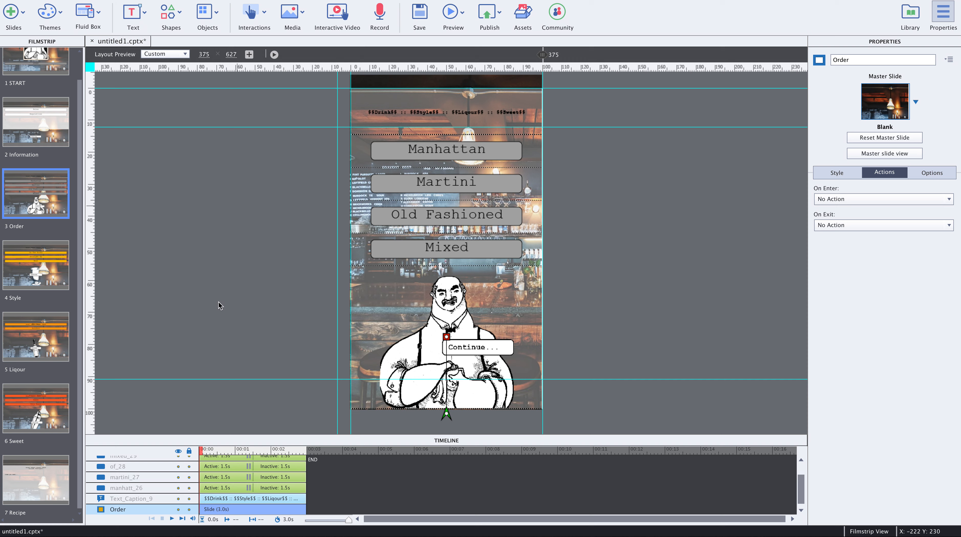
- Start publishing the project for devices and set the project title to "barmen"
click(503, 15)
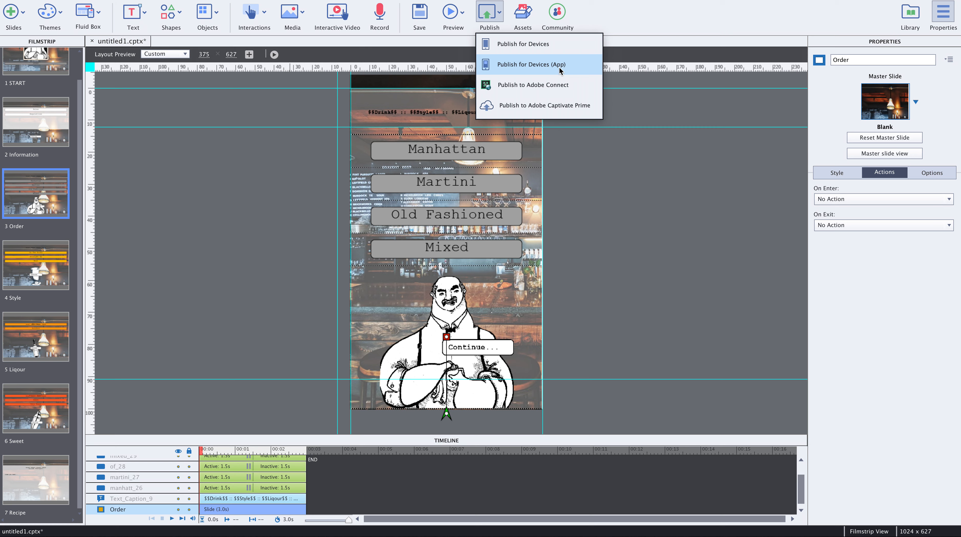
click(523, 45)
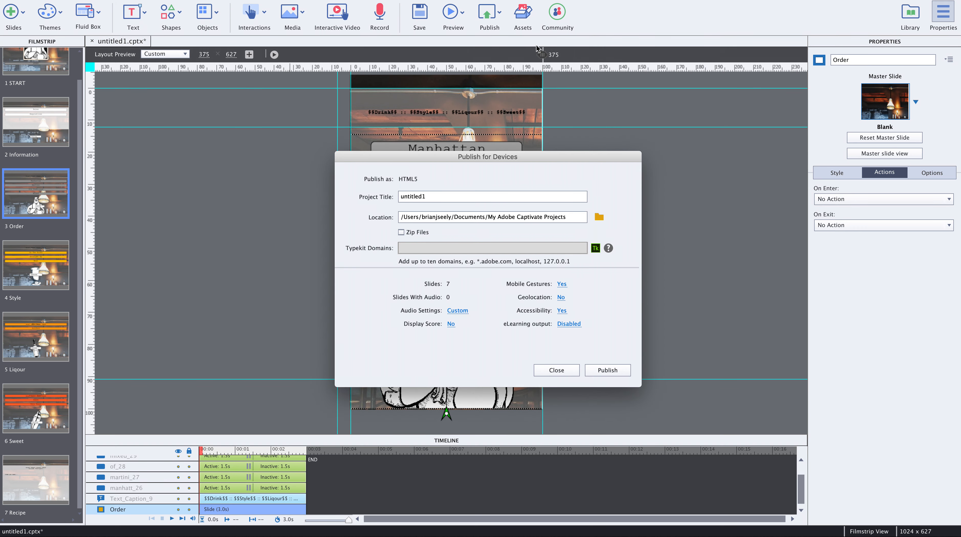
drag(436, 196, 371, 197)
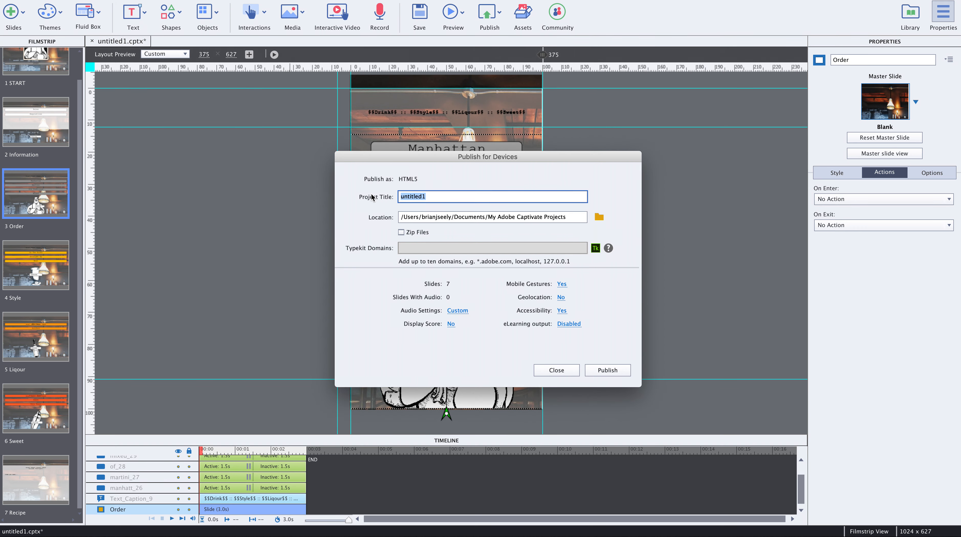
text(barmen)
- Choose the Desktop folder as the output location and publish the project as HTML5
click(599, 216)
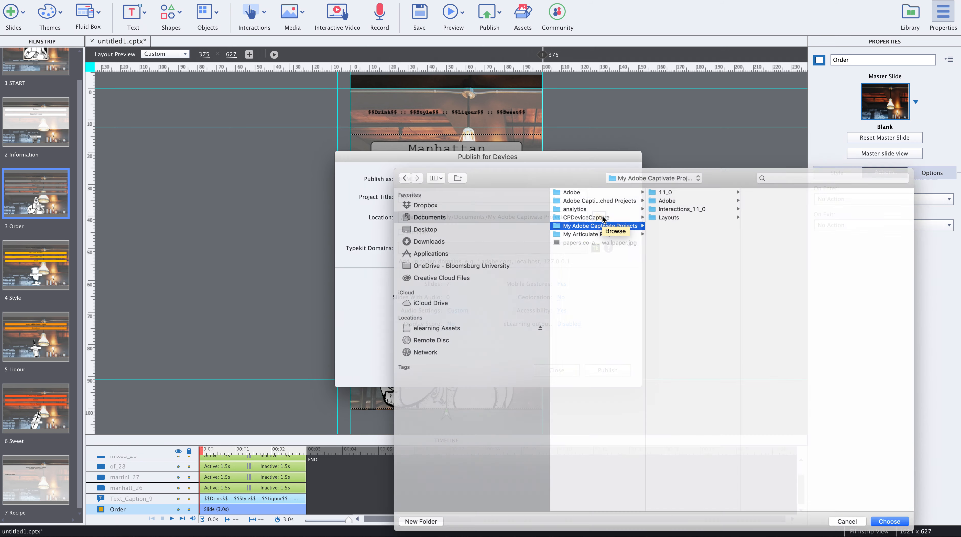
click(403, 218)
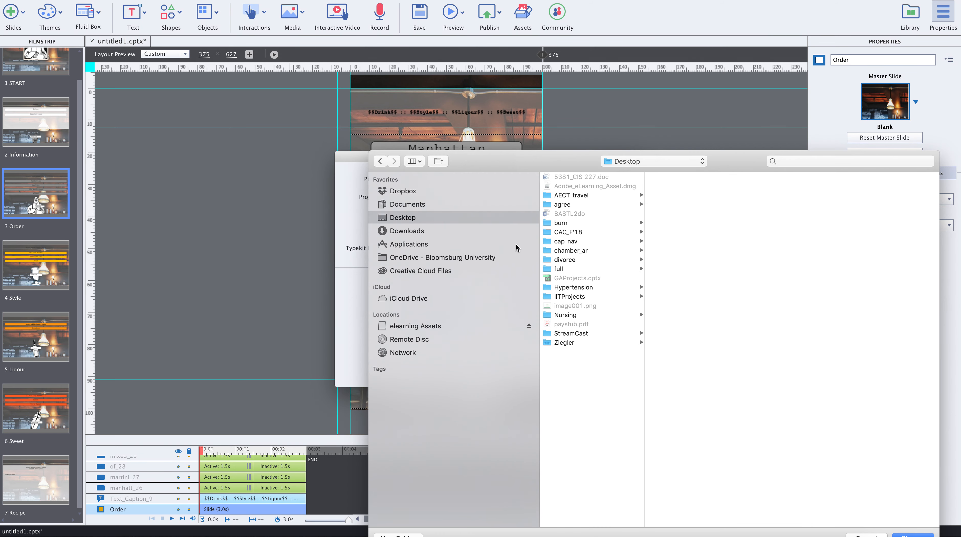
click(911, 535)
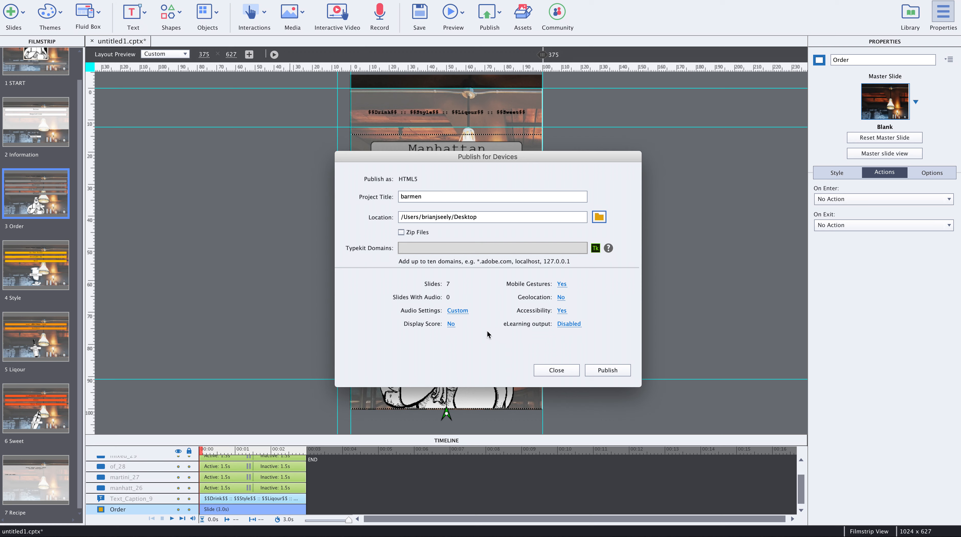
click(607, 370)
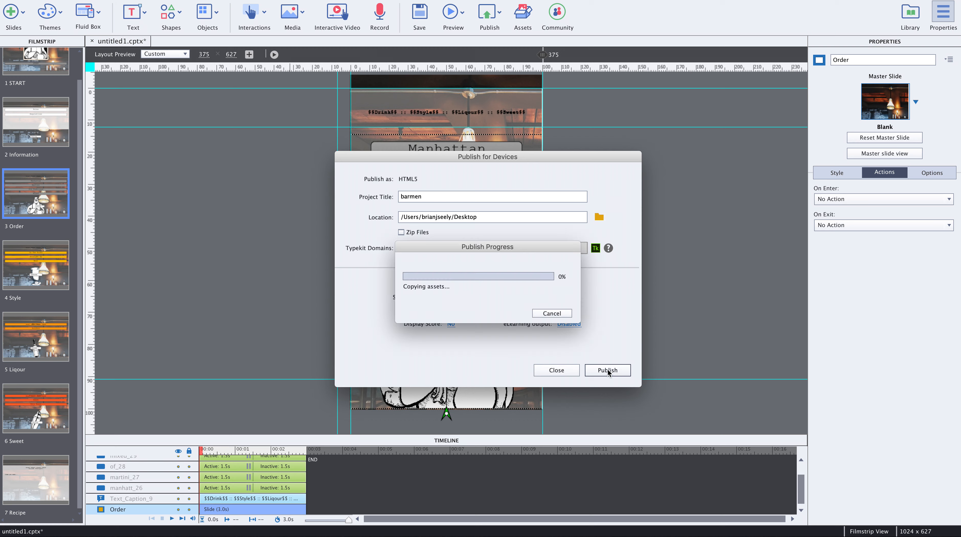